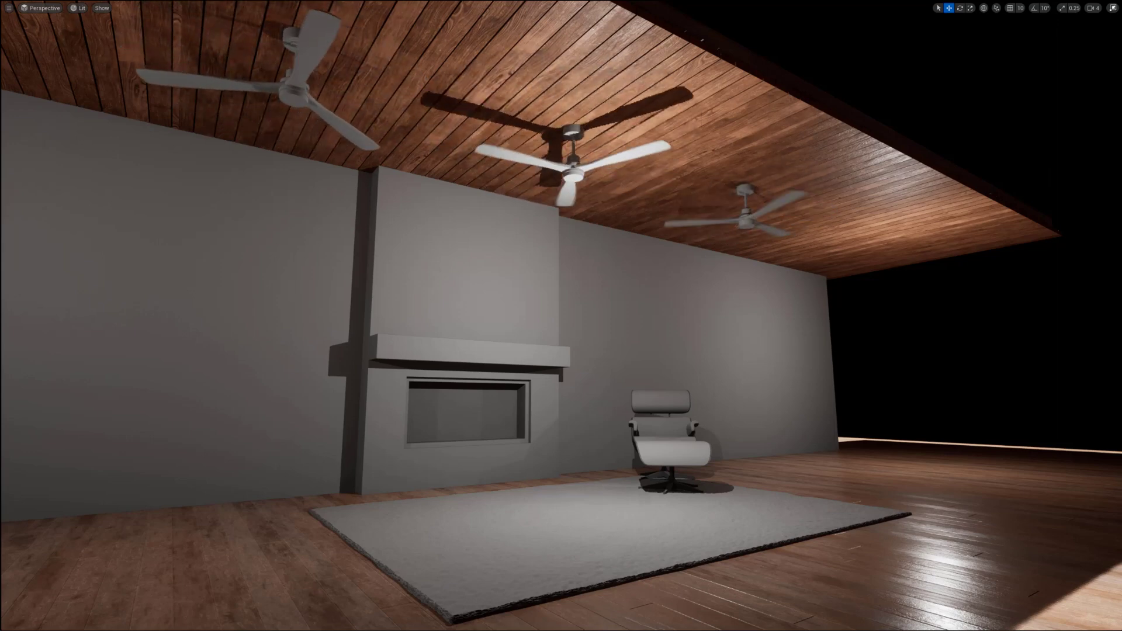
- Stop the play session and delete both ceiling fan actors from the showroom level
key(w)
right_drag(965, 114, 981, 65)
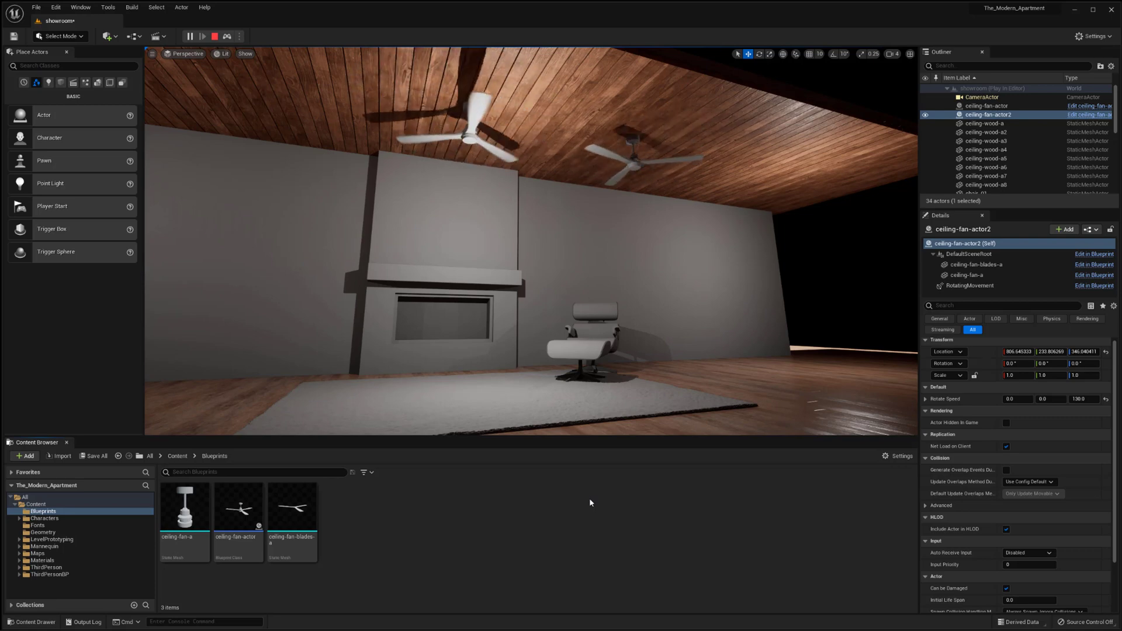
click(214, 36)
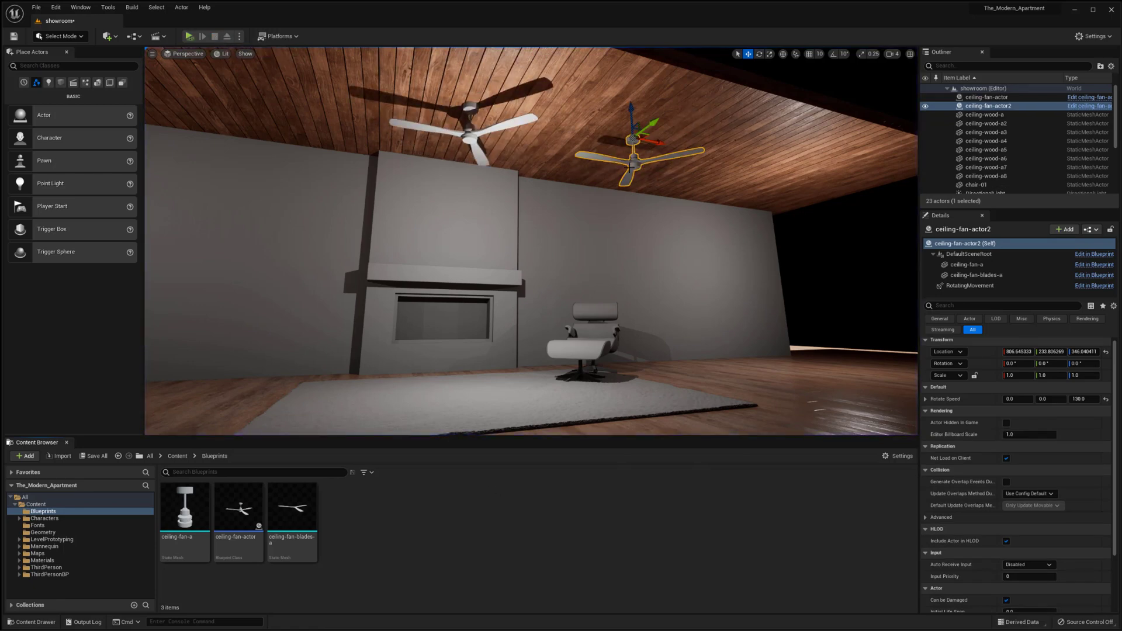
ctrl+click(470, 138)
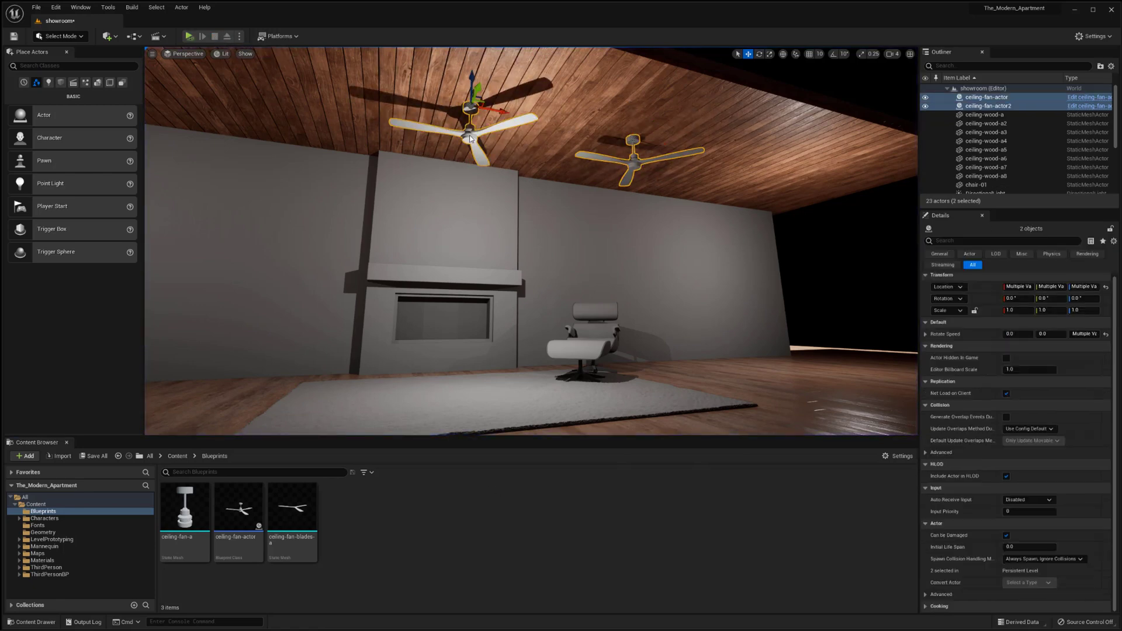
key(Delete)
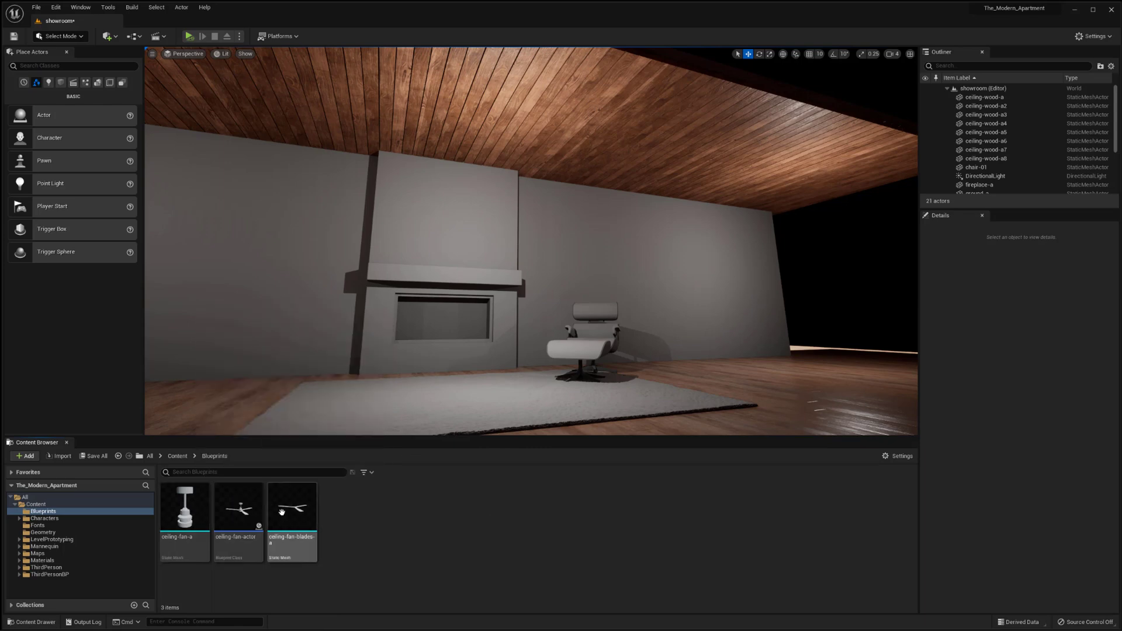
- Open the ceiling-fan-a and ceiling-fan-blades-a static meshes and inspect the shape of each part
double_click(191, 512)
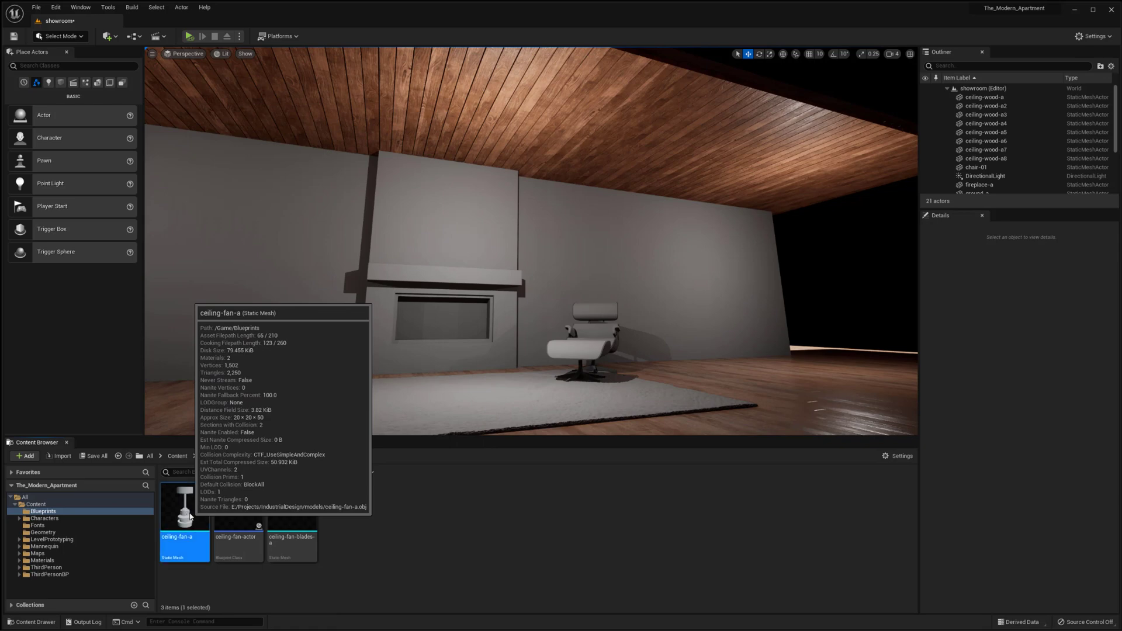
double_click(289, 547)
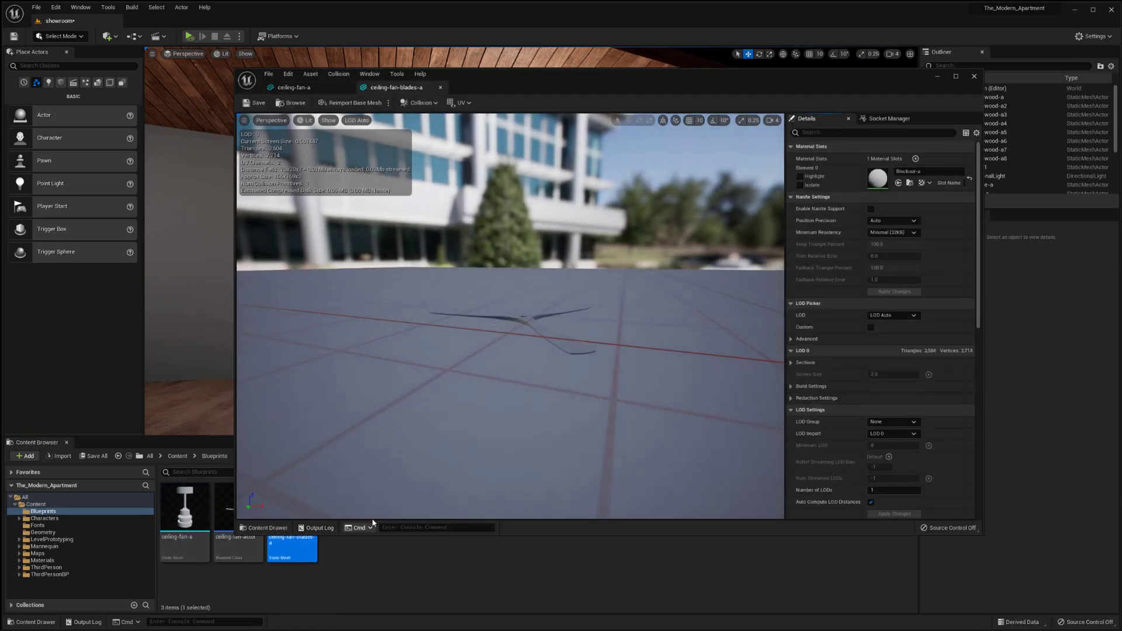
click(325, 88)
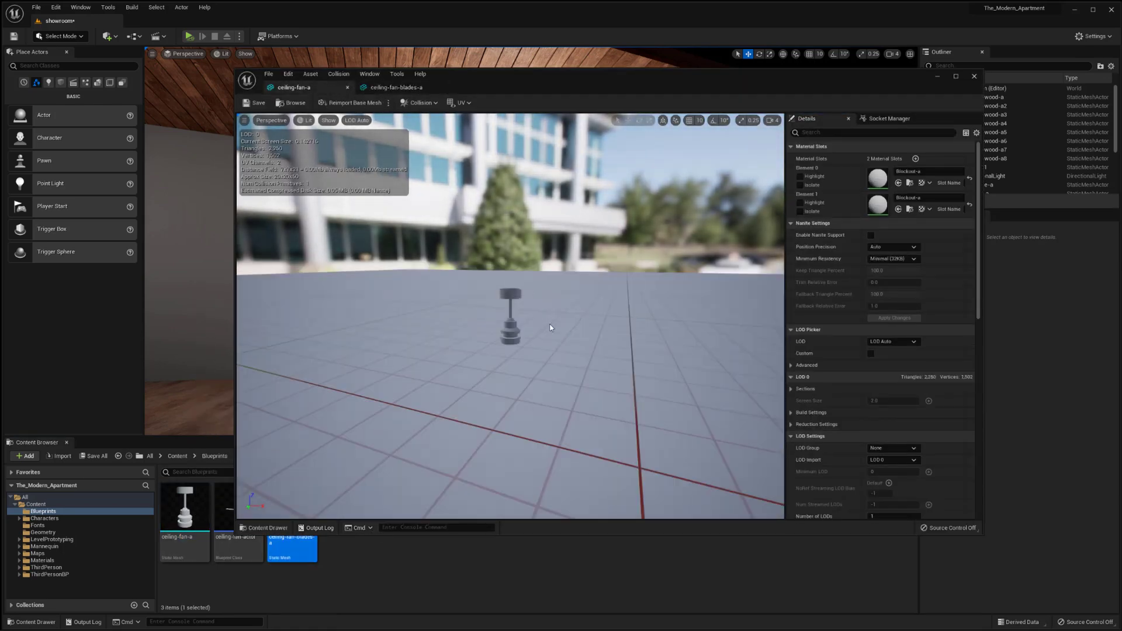
drag(549, 325, 485, 253)
click(397, 89)
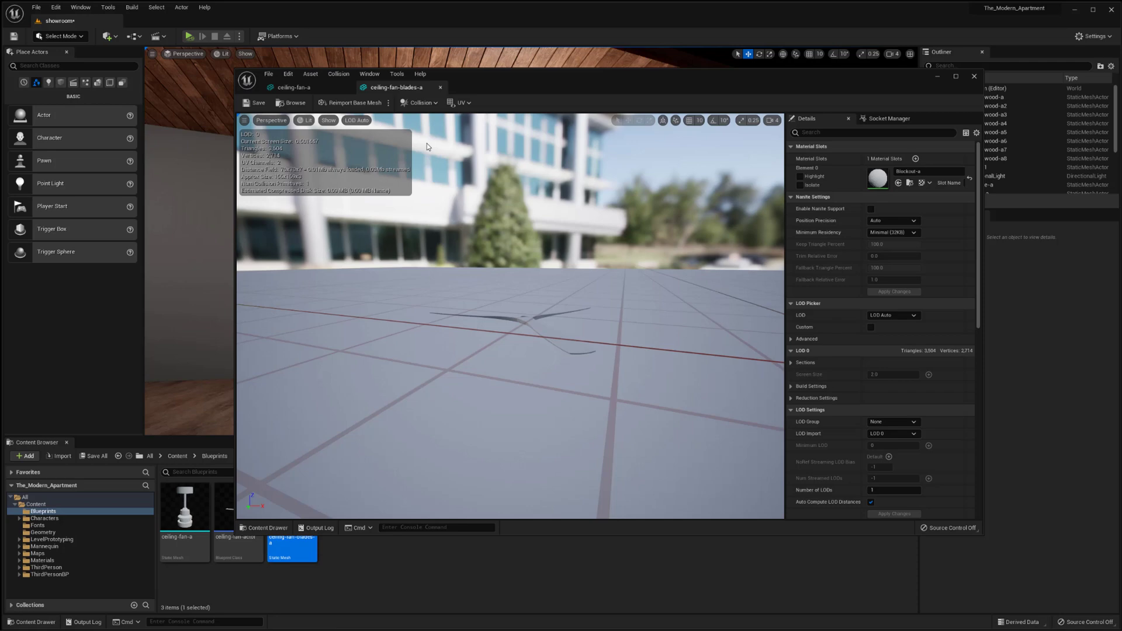
click(318, 87)
click(397, 88)
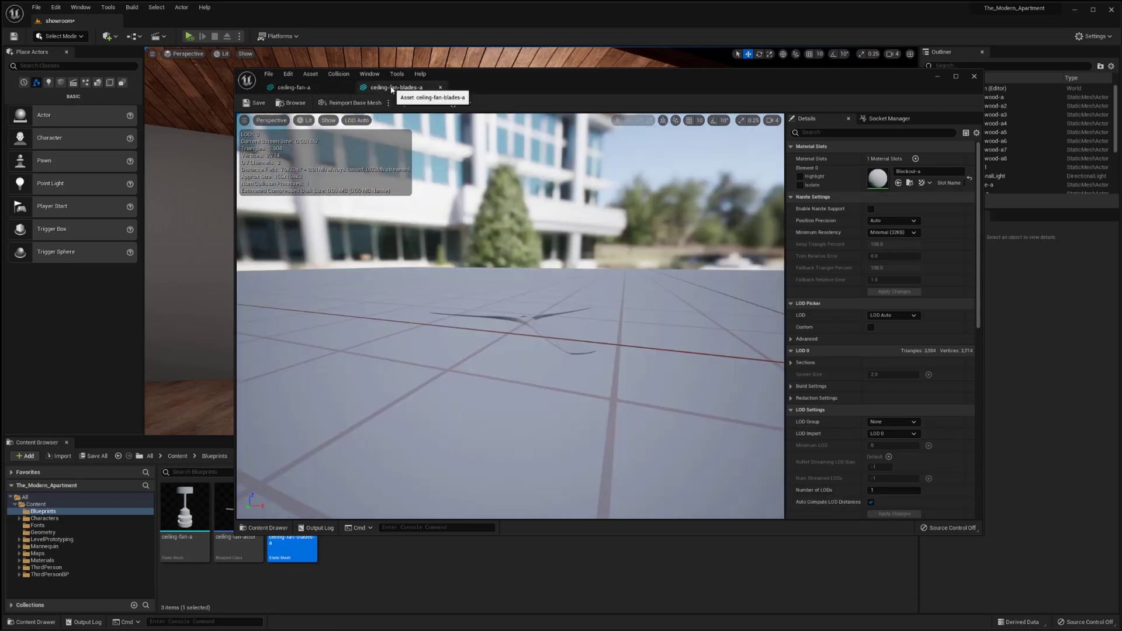
alt+drag(510, 316, 576, 214)
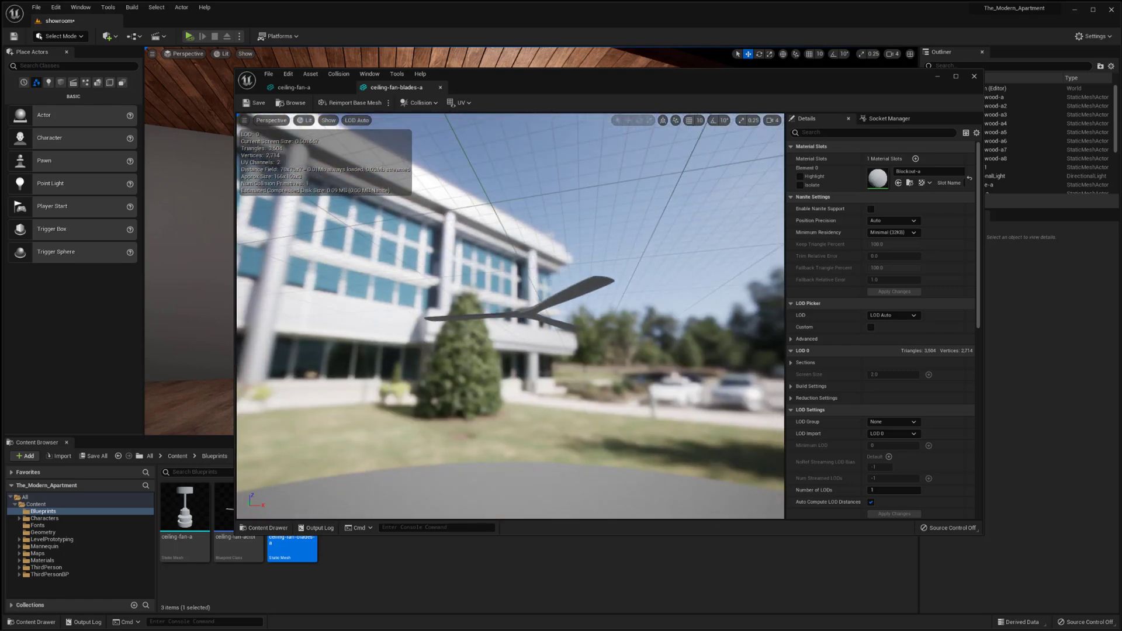
- Compare the fan body mesh with the blades mesh from several angles, and close the mesh editor
click(331, 89)
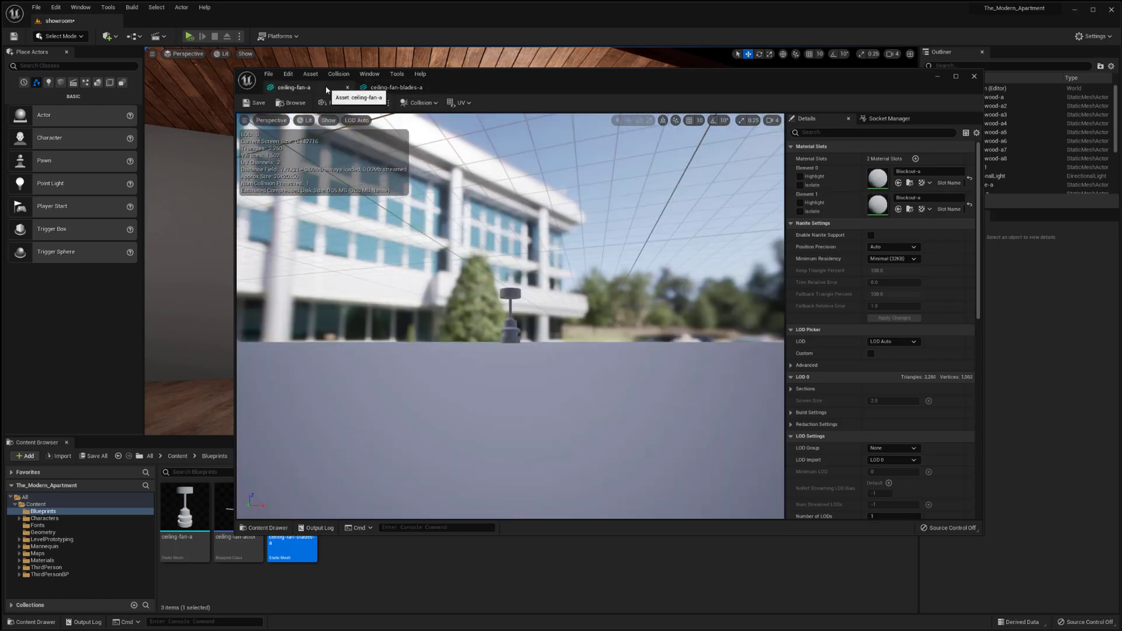
alt+drag(566, 318, 566, 326)
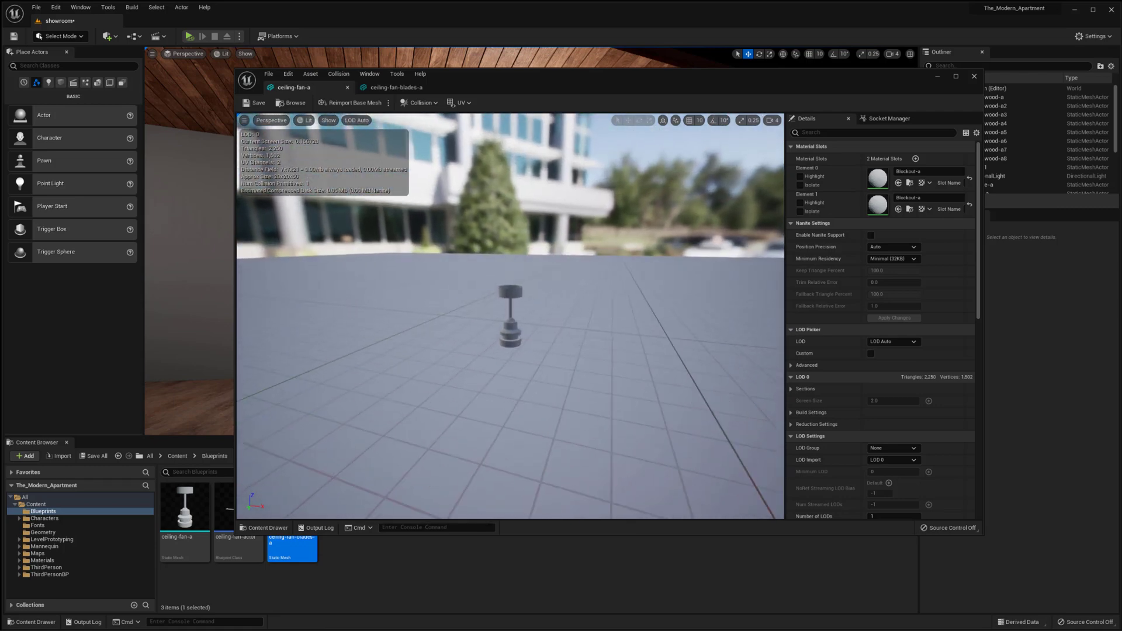
scroll(566, 326, up, 3)
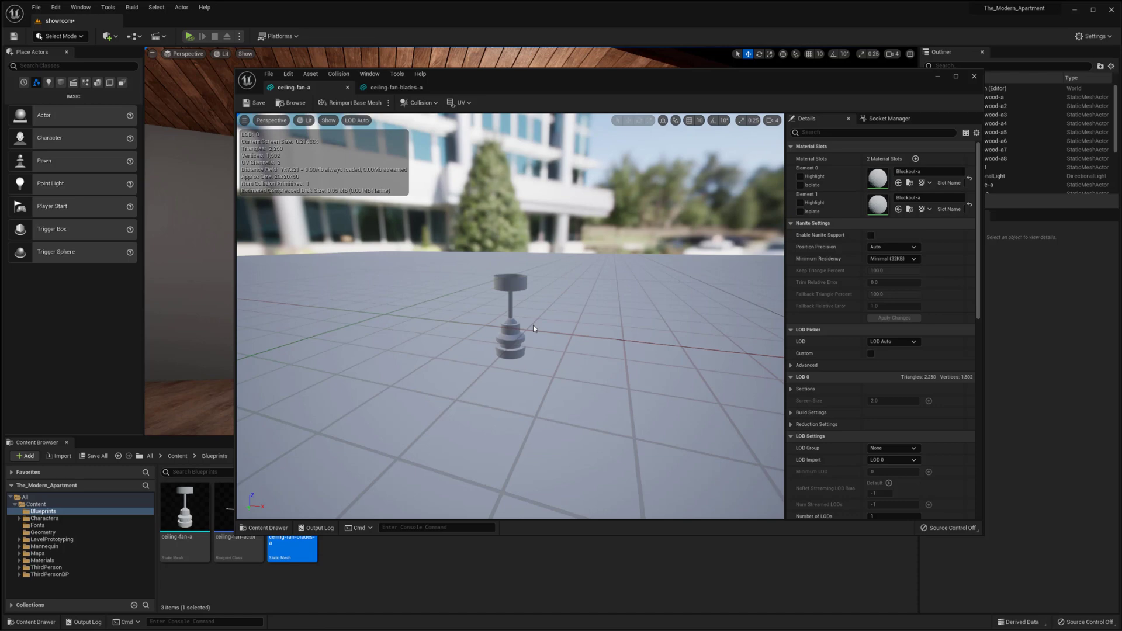
drag(532, 325, 511, 278)
click(396, 87)
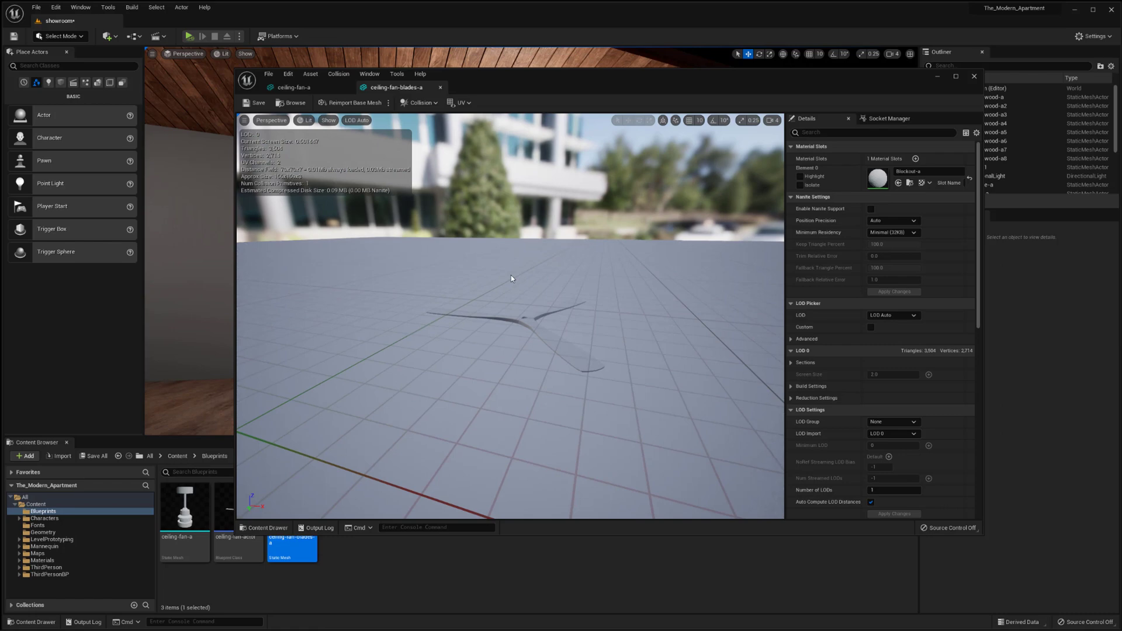
click(309, 89)
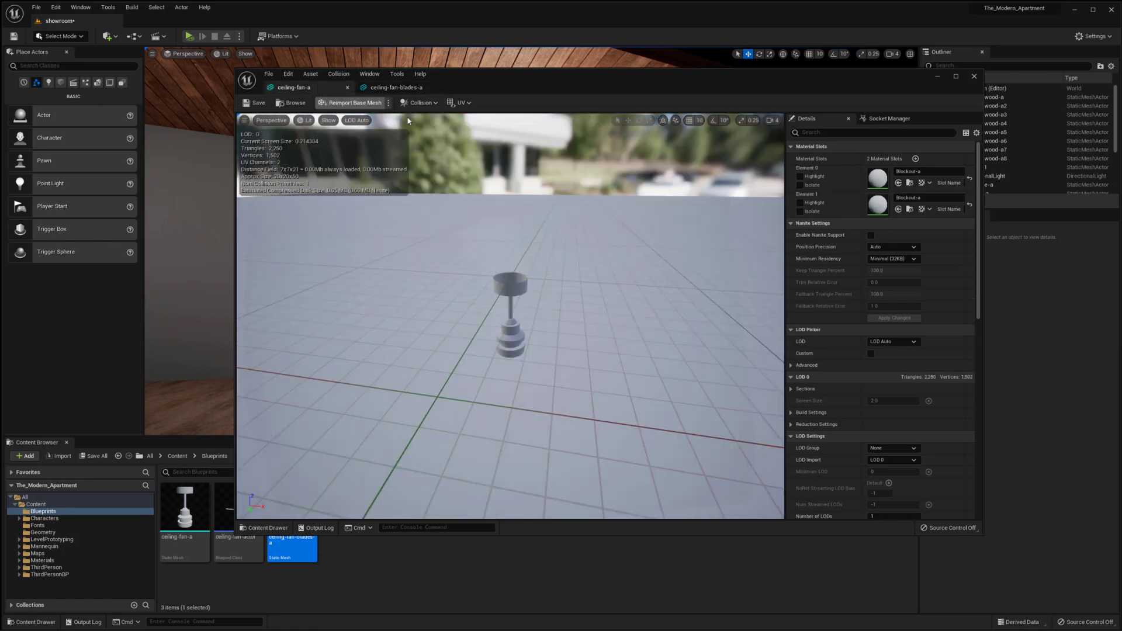
click(389, 87)
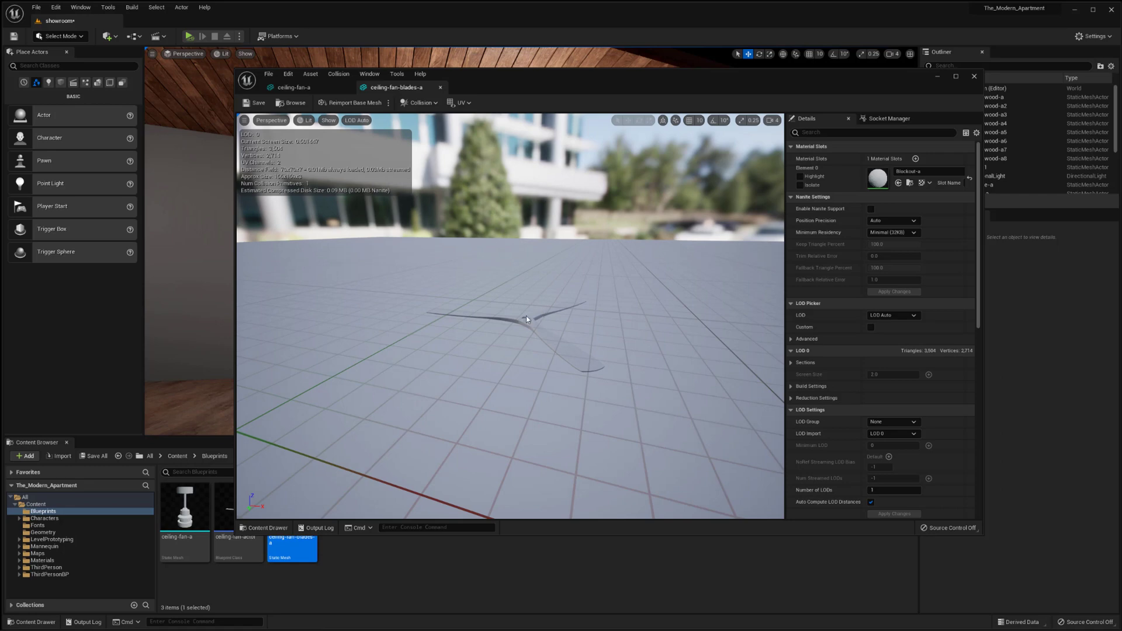
click(310, 89)
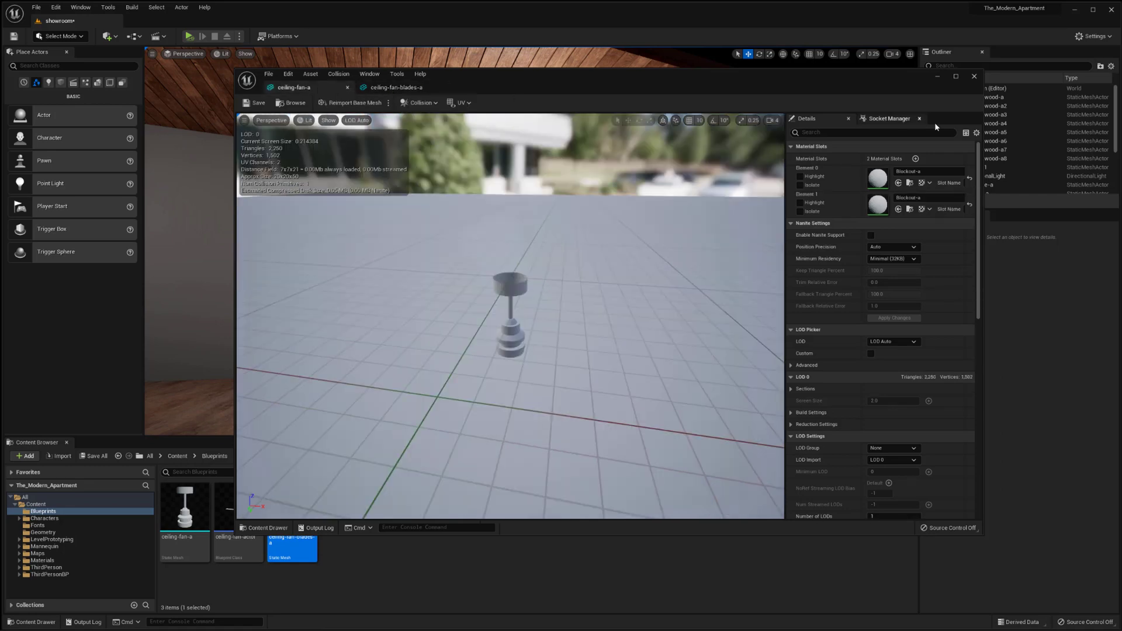
click(973, 76)
- Create a Blueprint Class with Actor as its parent in the Blueprints folder and name it ceiling-fan-asset
click(400, 521)
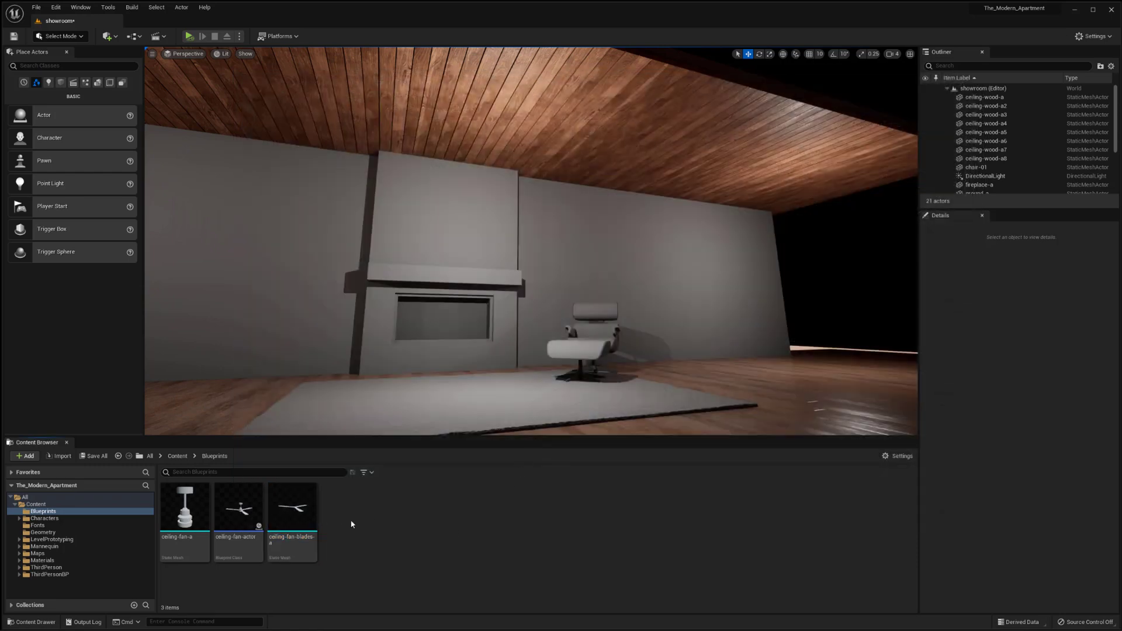
right_click(368, 525)
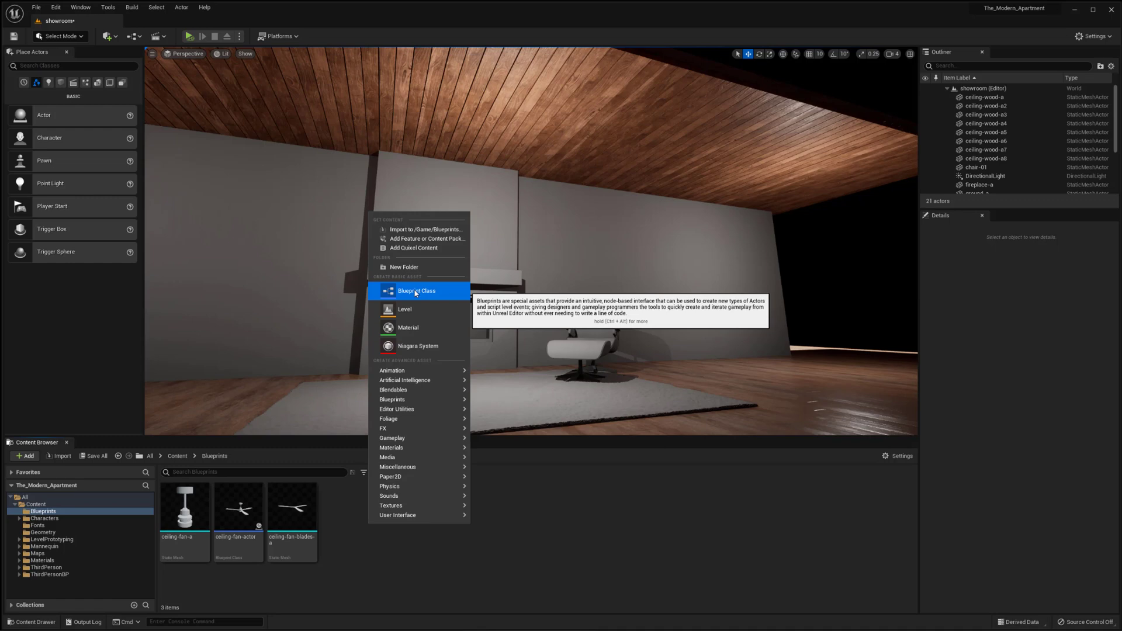
click(415, 292)
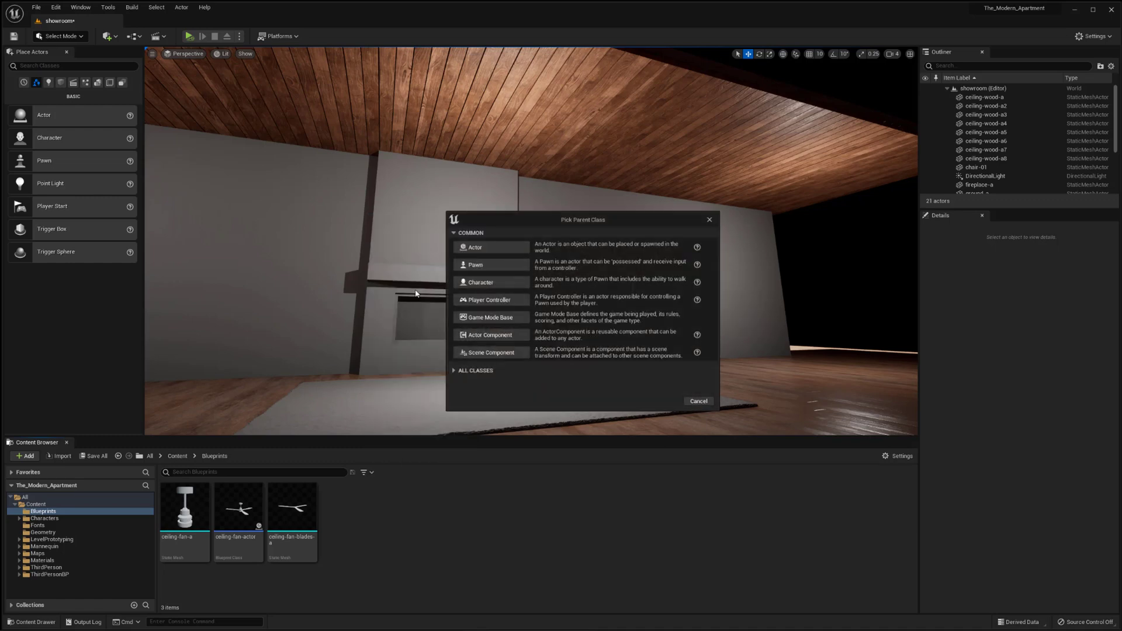
click(476, 248)
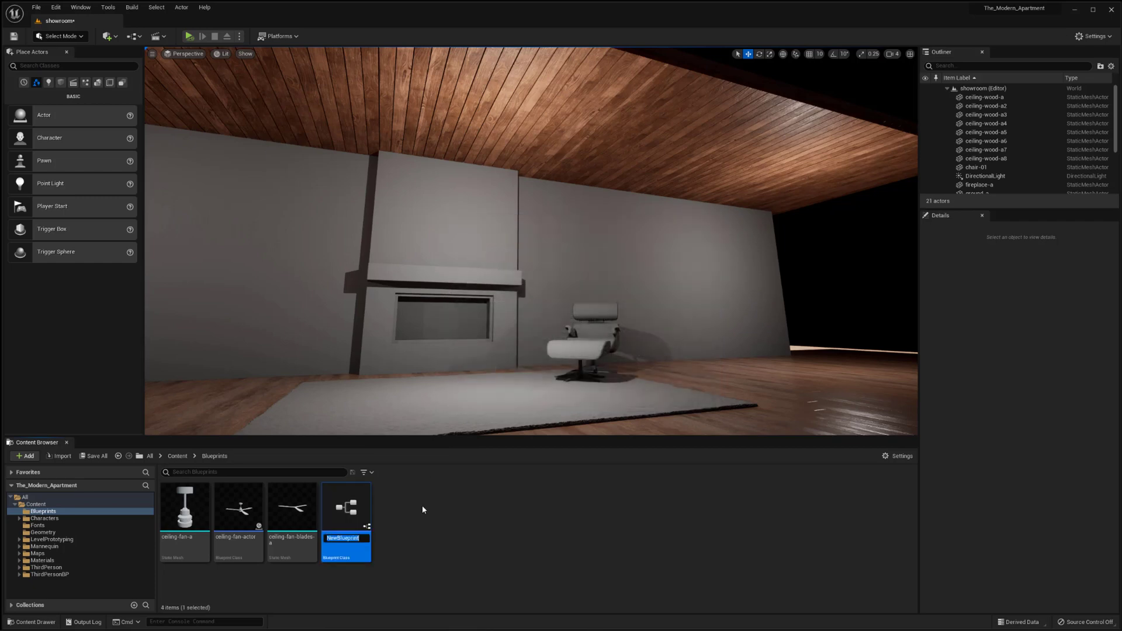
text(ceiling-fan-a)
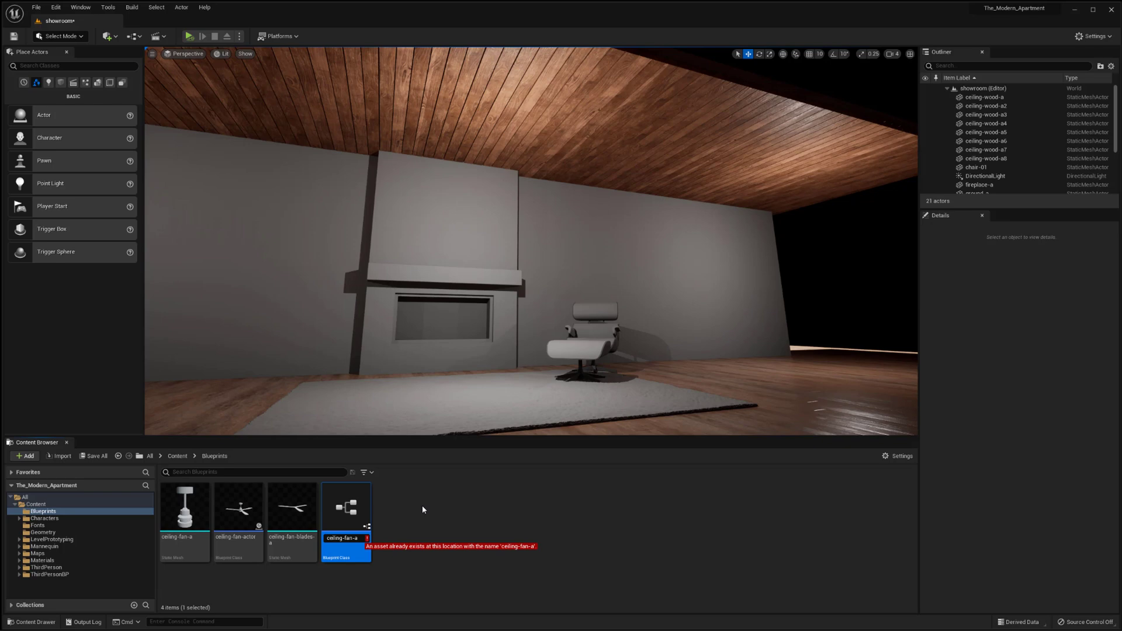
key(BackSpace)
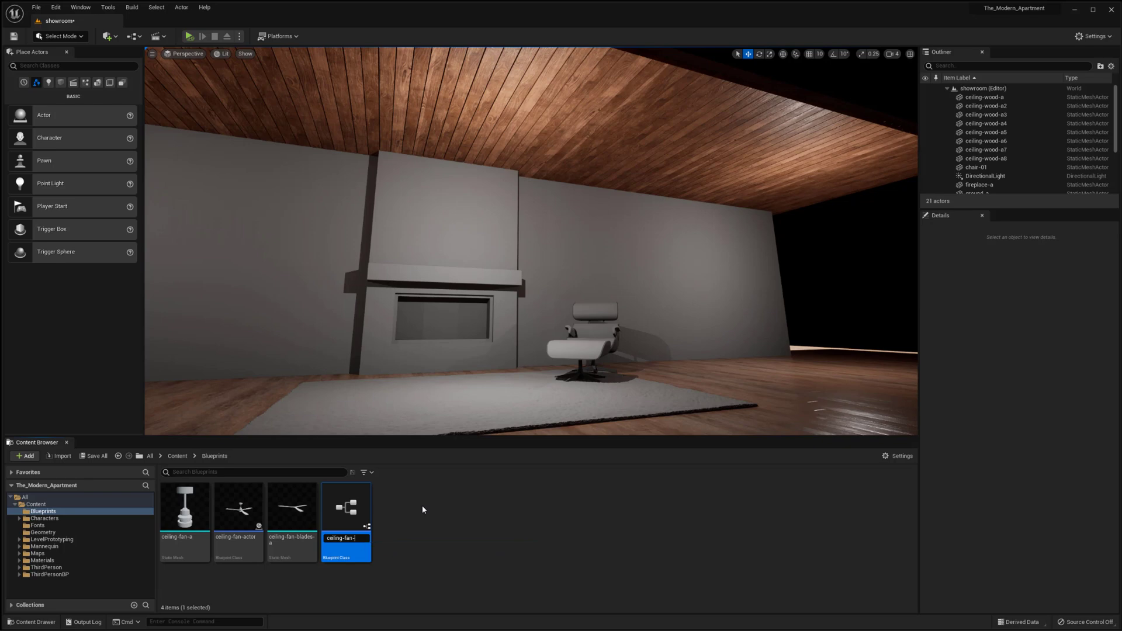
text(asset)
key(Return)
click(422, 507)
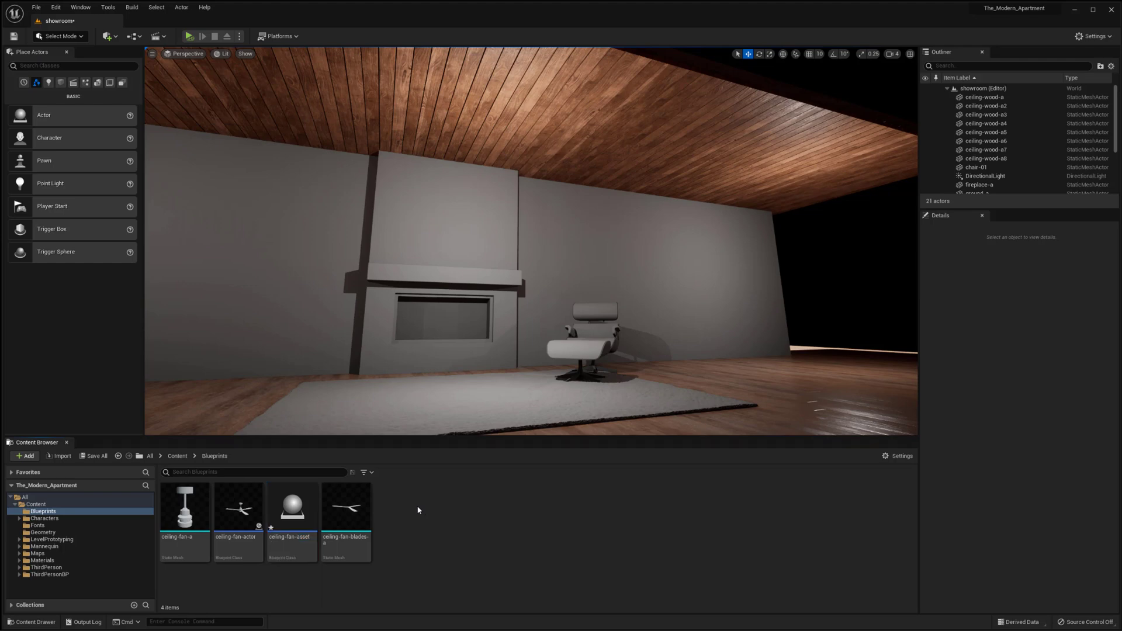
- Open the ceiling-fan-asset blueprint and add the ceiling-fan-a and ceiling-fan-blades-a meshes as its components
click(296, 513)
double_click(299, 511)
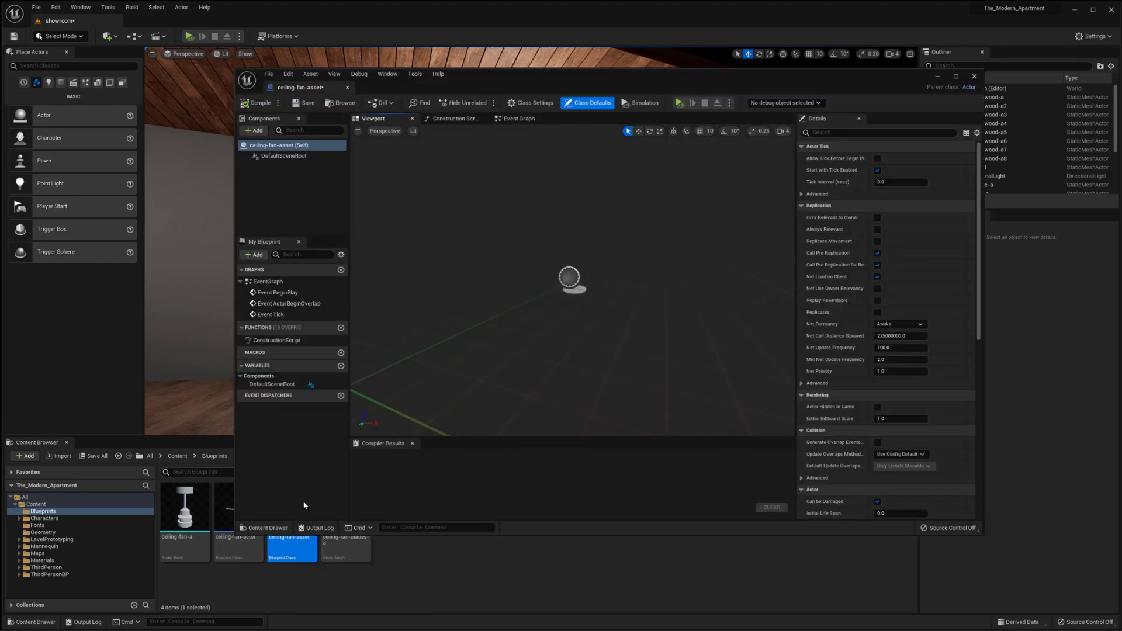
drag(559, 83, 516, 65)
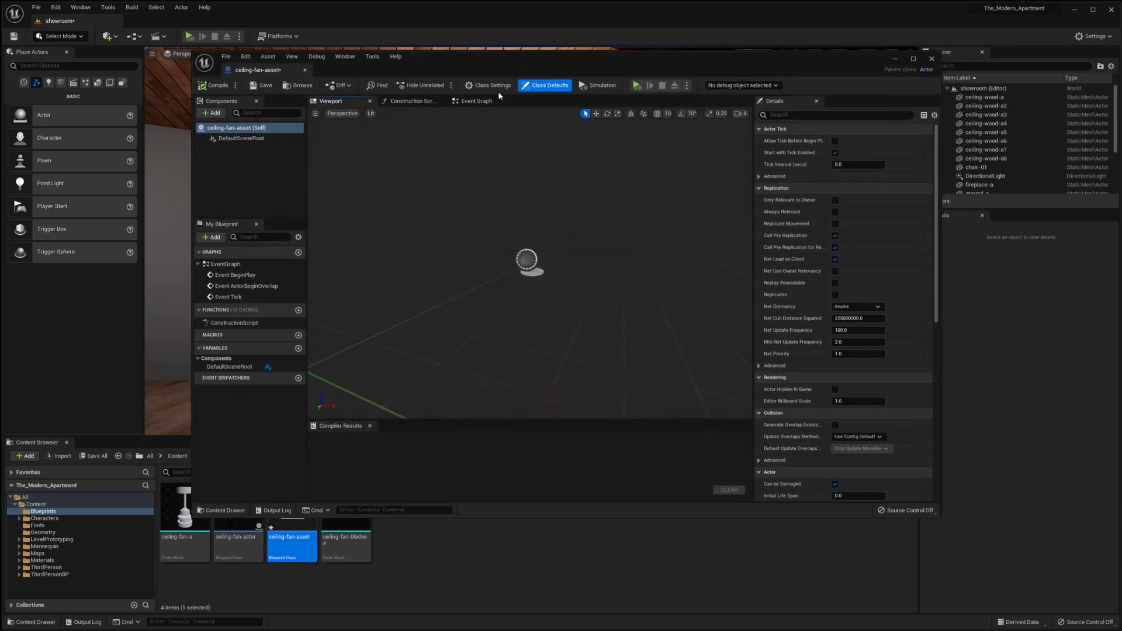
alt+drag(443, 283, 467, 287)
click(184, 520)
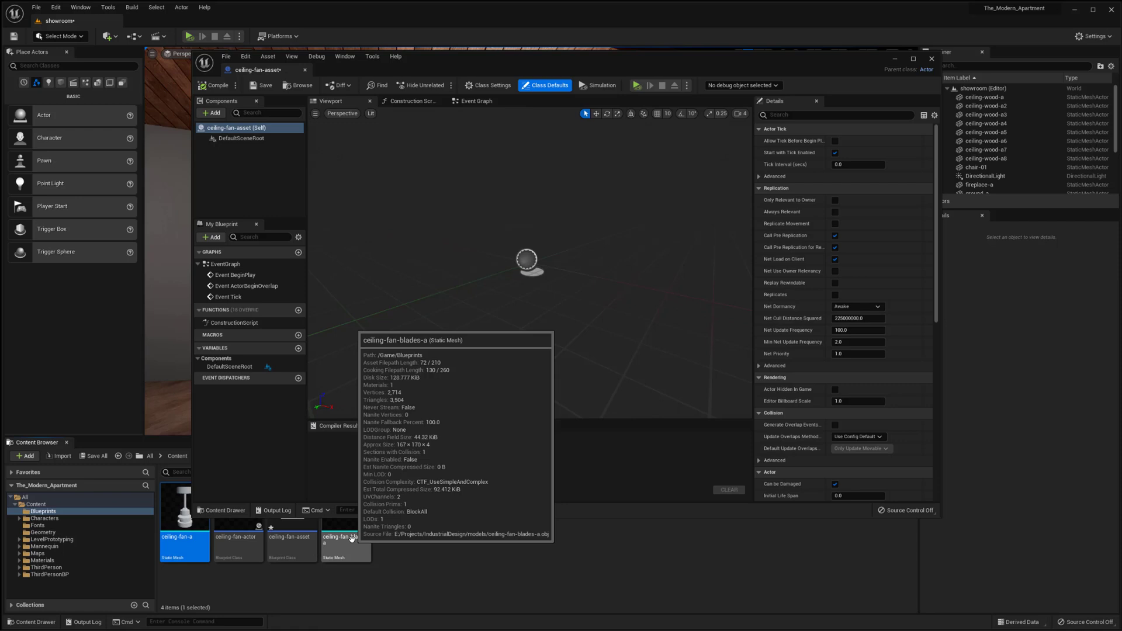
ctrl+click(368, 528)
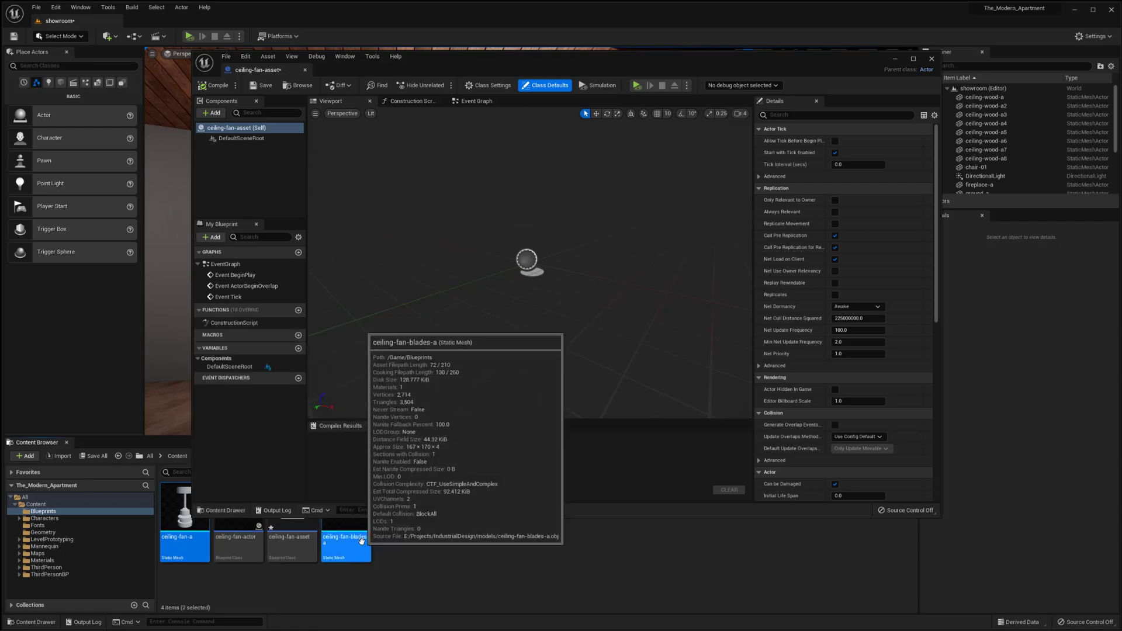
drag(373, 529, 245, 164)
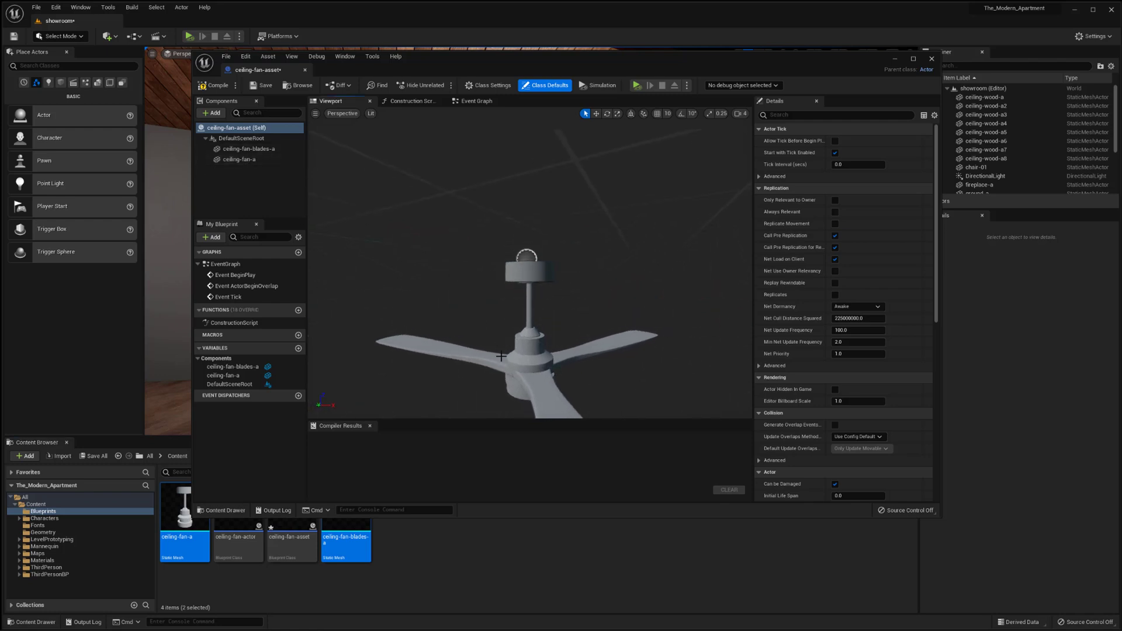
- Examine the fan body and blades as separate components of the assembled fan from several angles, and clear the selection
click(485, 366)
click(517, 345)
click(488, 360)
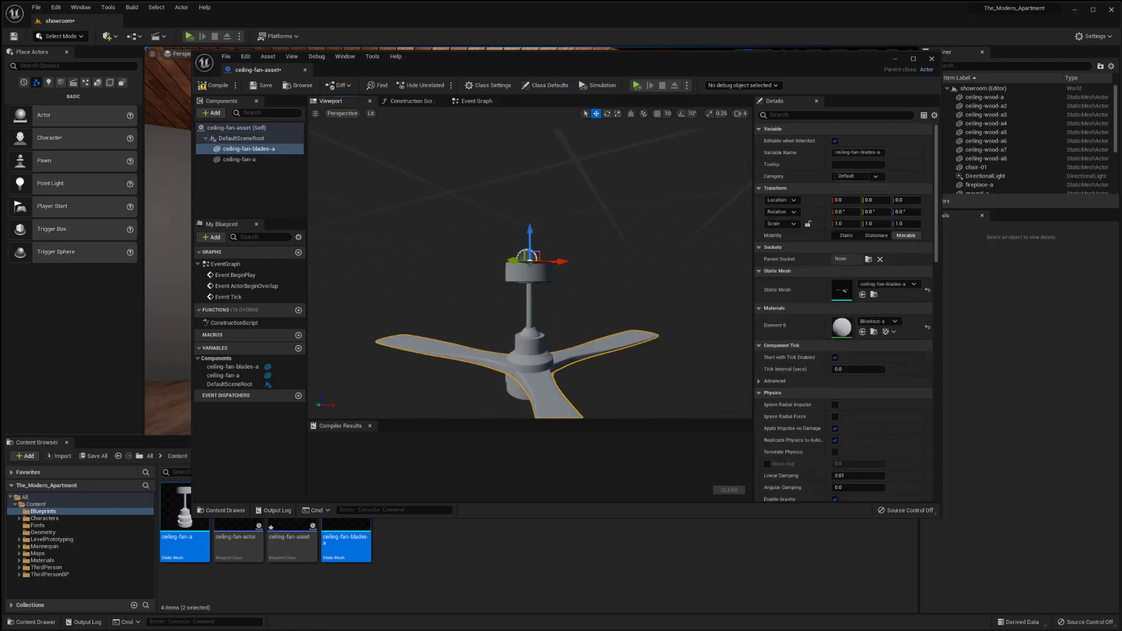
click(518, 350)
click(494, 360)
click(518, 357)
click(488, 359)
alt+drag(488, 359, 558, 391)
alt+drag(525, 339, 579, 352)
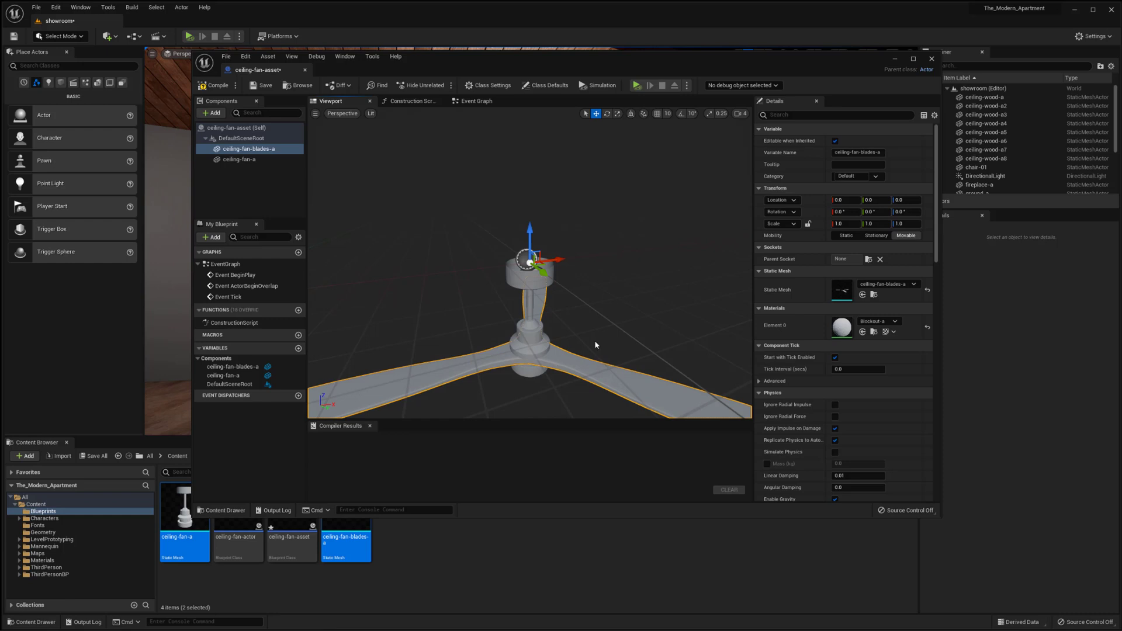
alt+drag(596, 344, 497, 333)
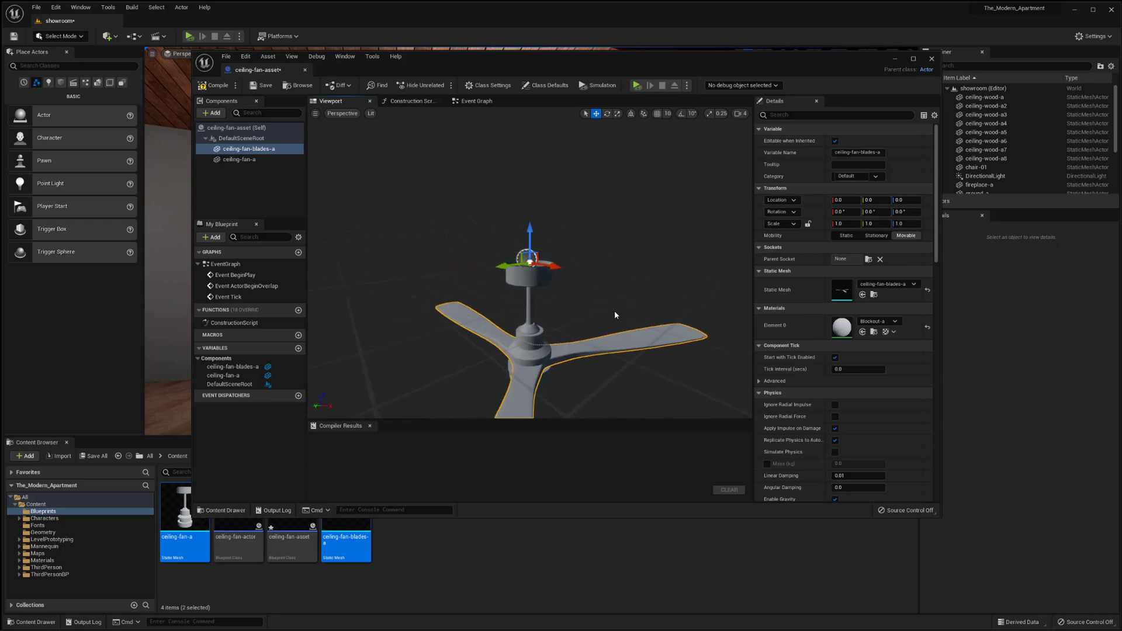
mouse_move(612, 311)
alt+mouse_down()
mouse_move(649, 311)
mouse_move(593, 299)
alt+mouse_up()
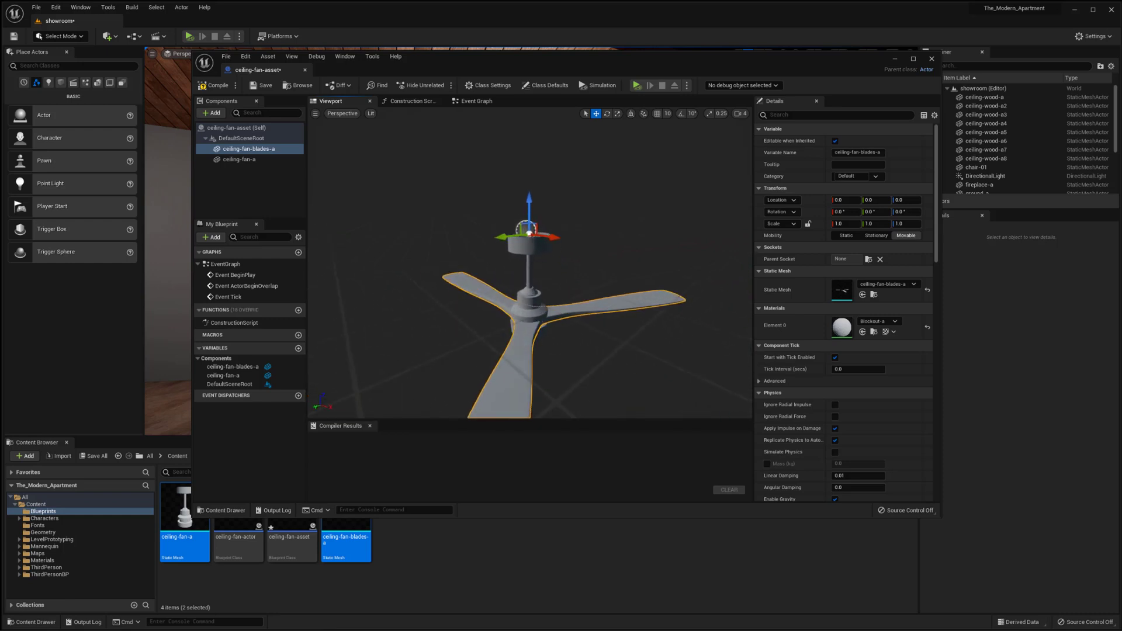
alt+right_drag(442, 261, 485, 262)
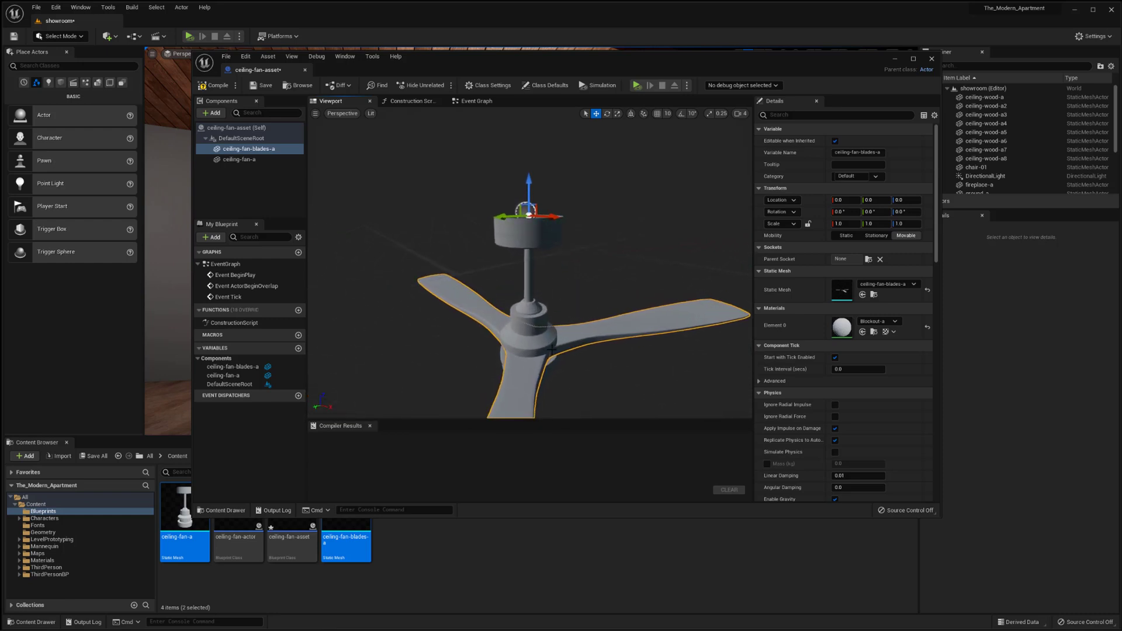
click(251, 190)
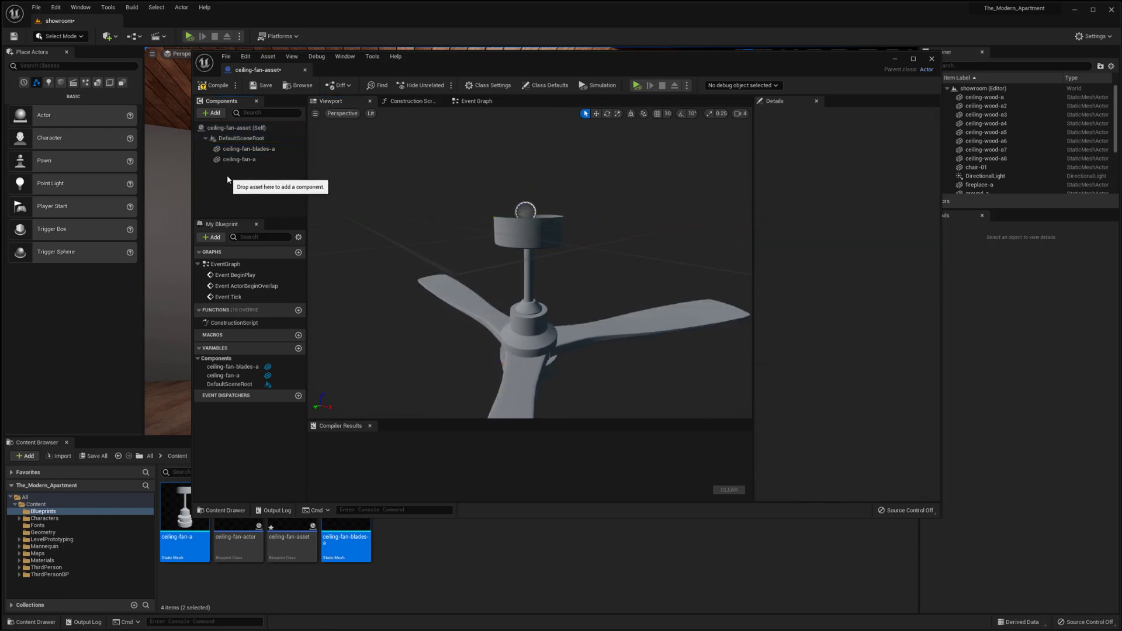
- Add a Rotating Movement component to the ceiling-fan-asset blueprint, compile it and close the blueprint editor
click(218, 116)
text(rota)
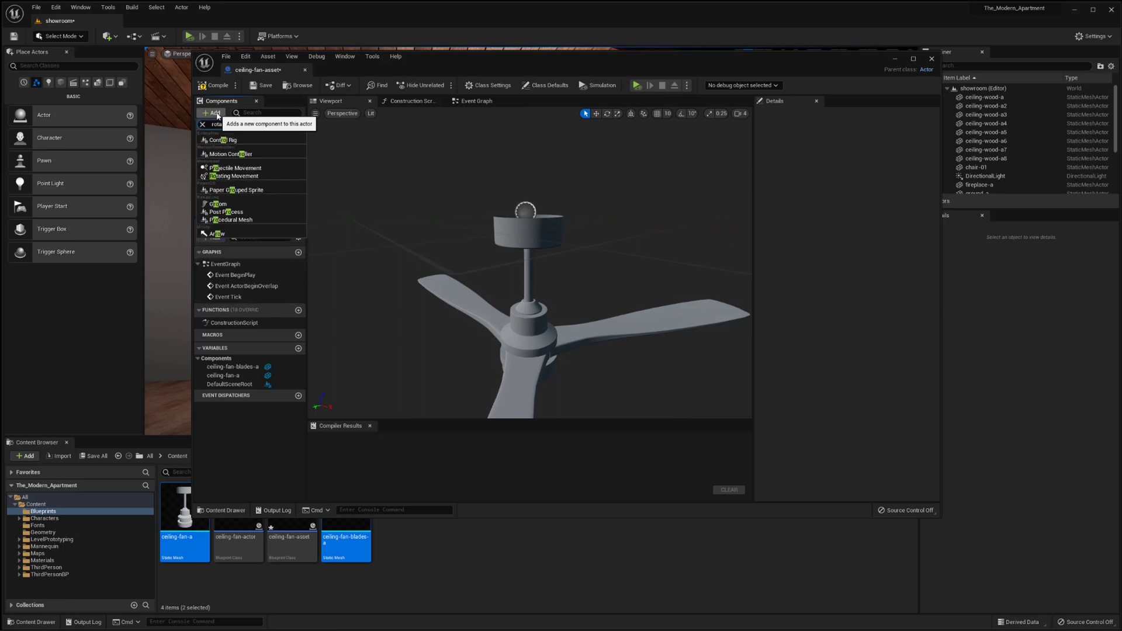
text(t)
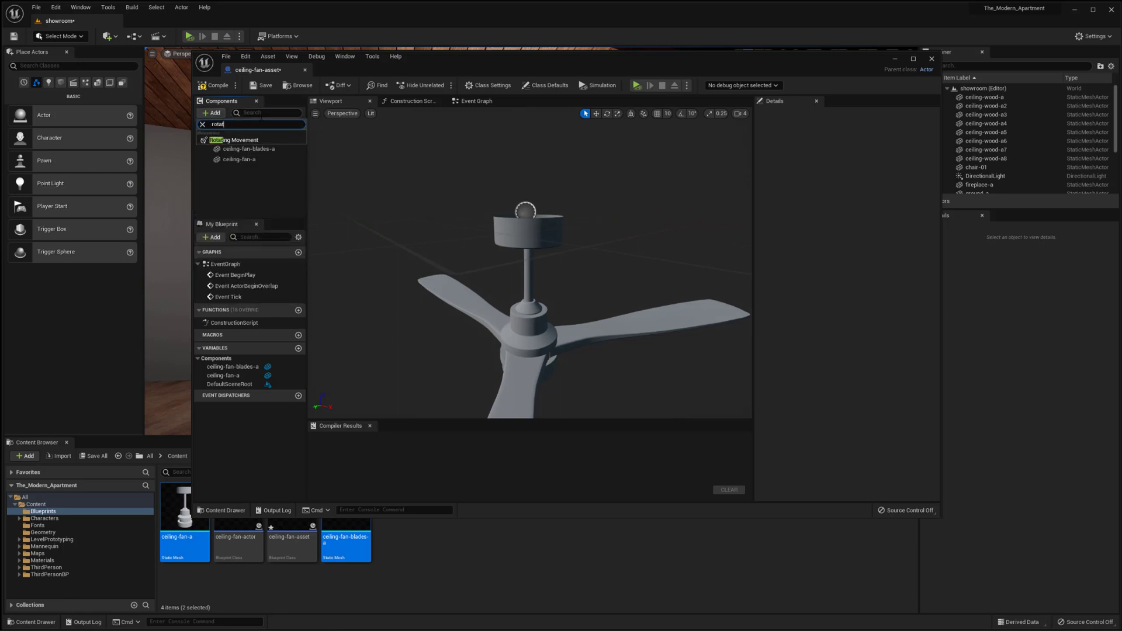
click(231, 142)
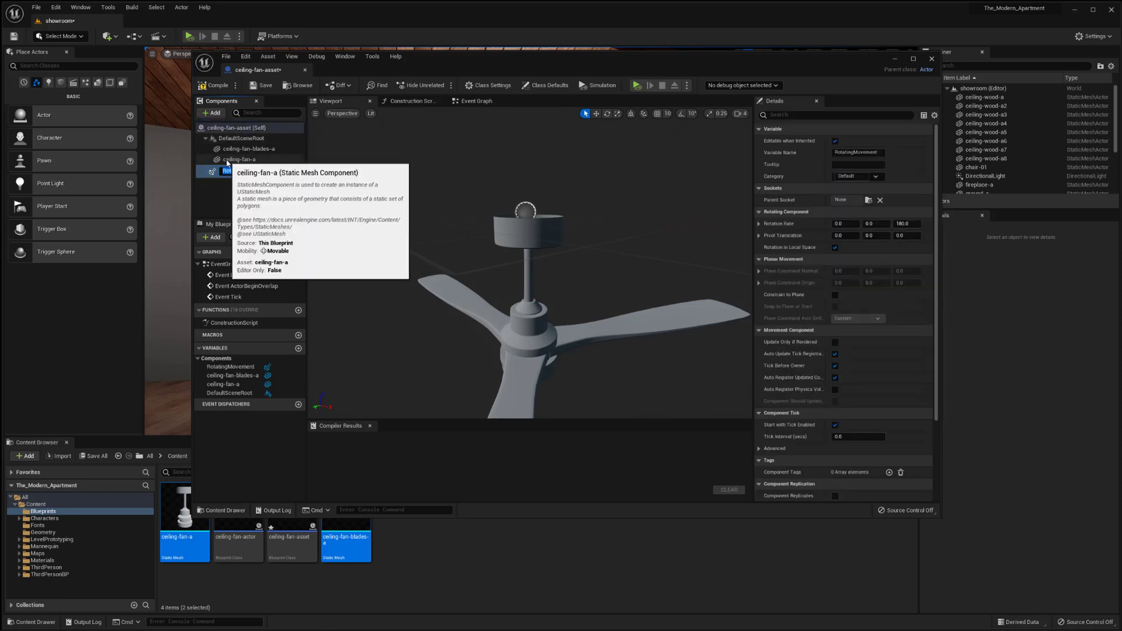
click(220, 194)
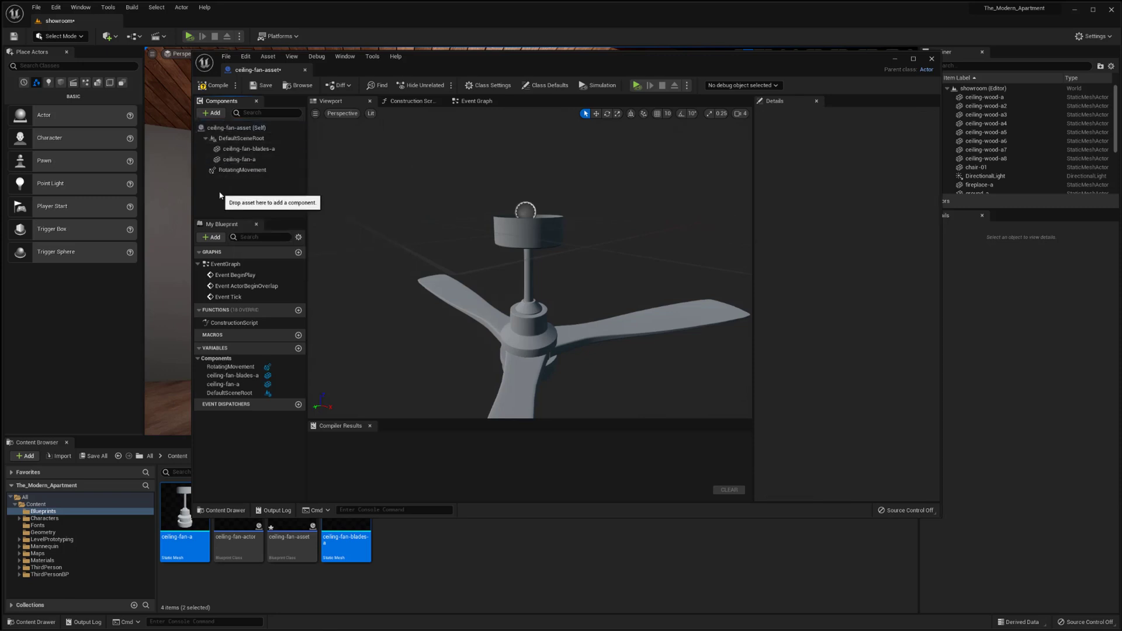
click(218, 87)
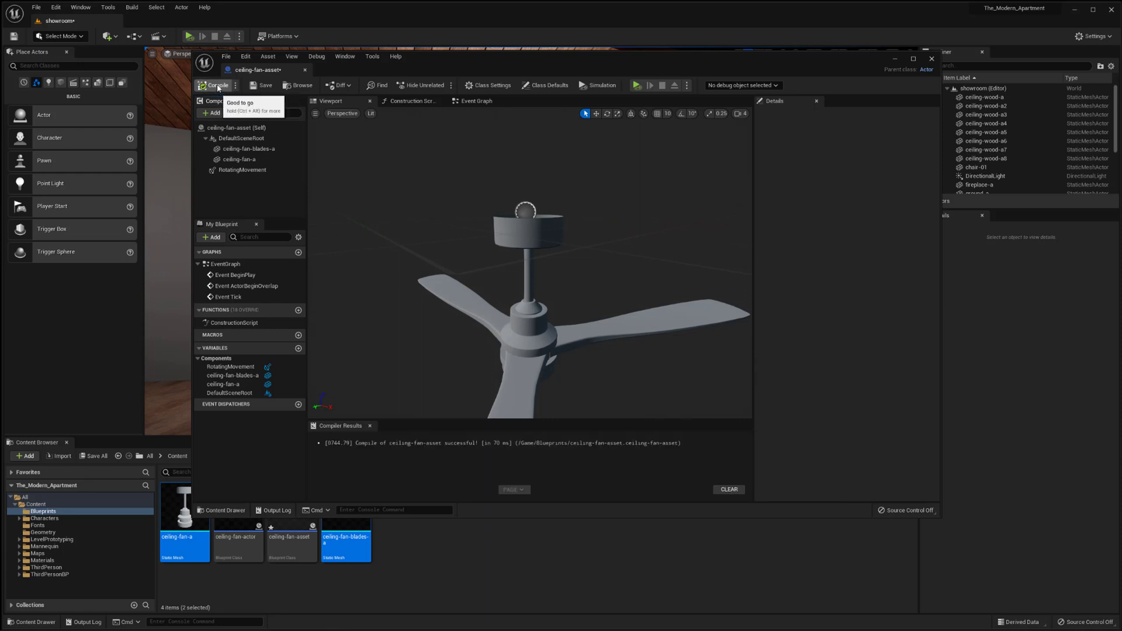
click(242, 169)
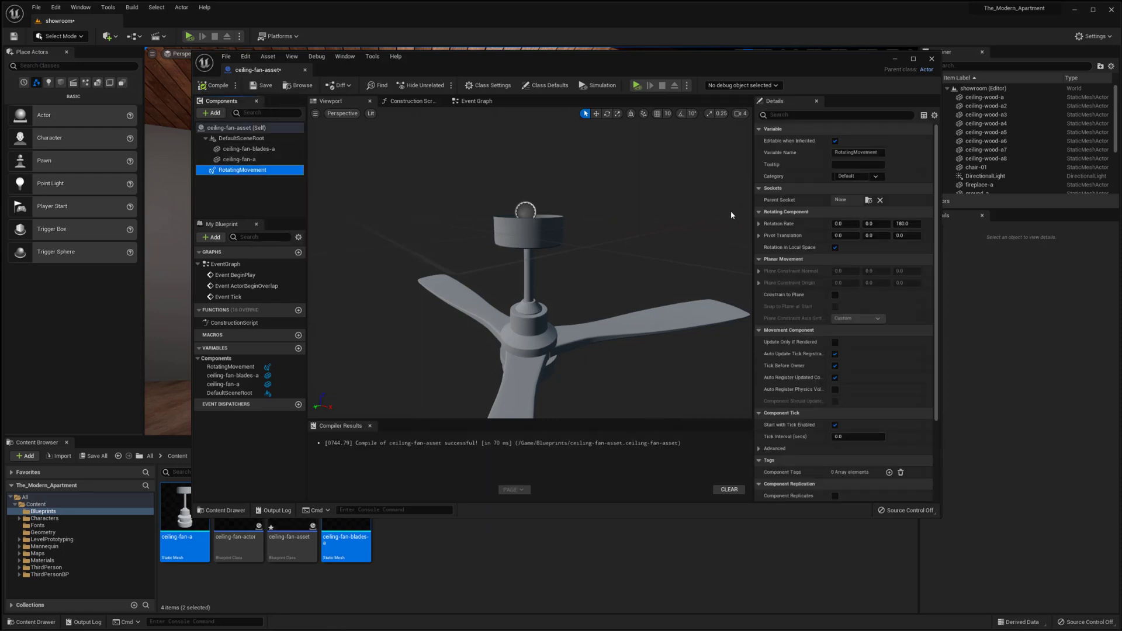
click(931, 59)
- Place the ceiling-fan-asset blueprint in the showroom on the wooden ceiling above the rug, at about 573, 238, 346
click(349, 520)
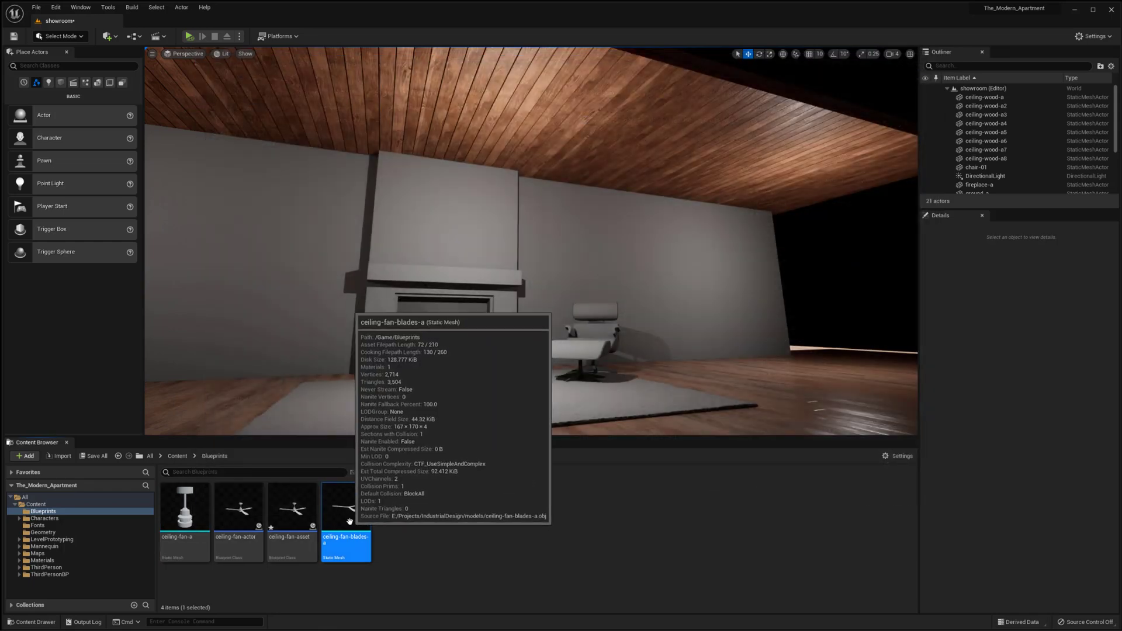
click(293, 509)
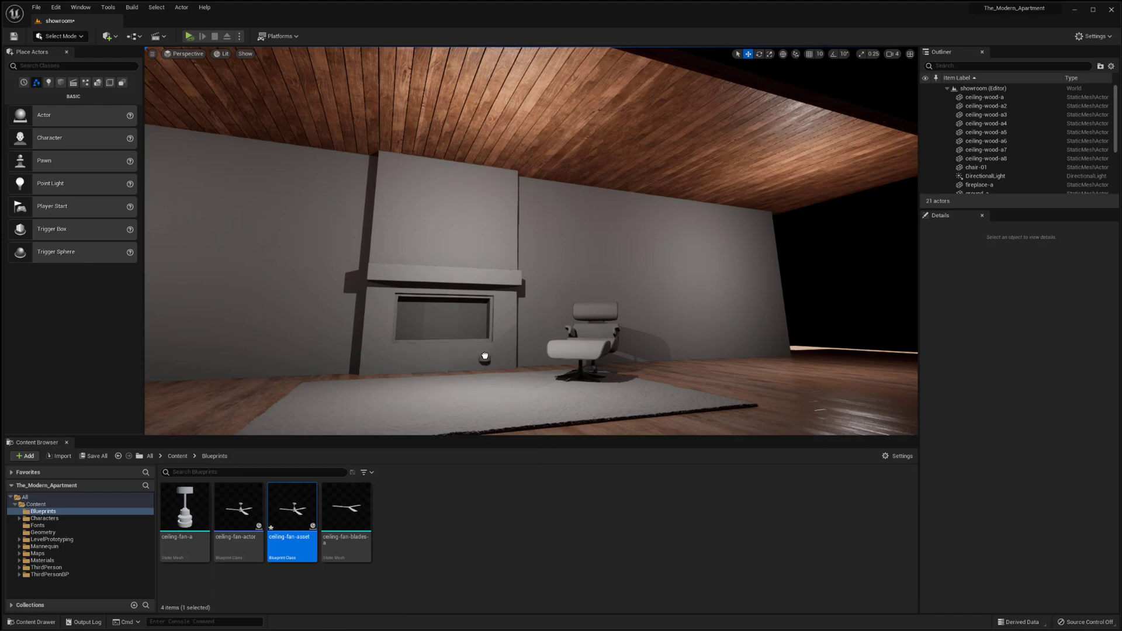
drag(485, 356, 485, 354)
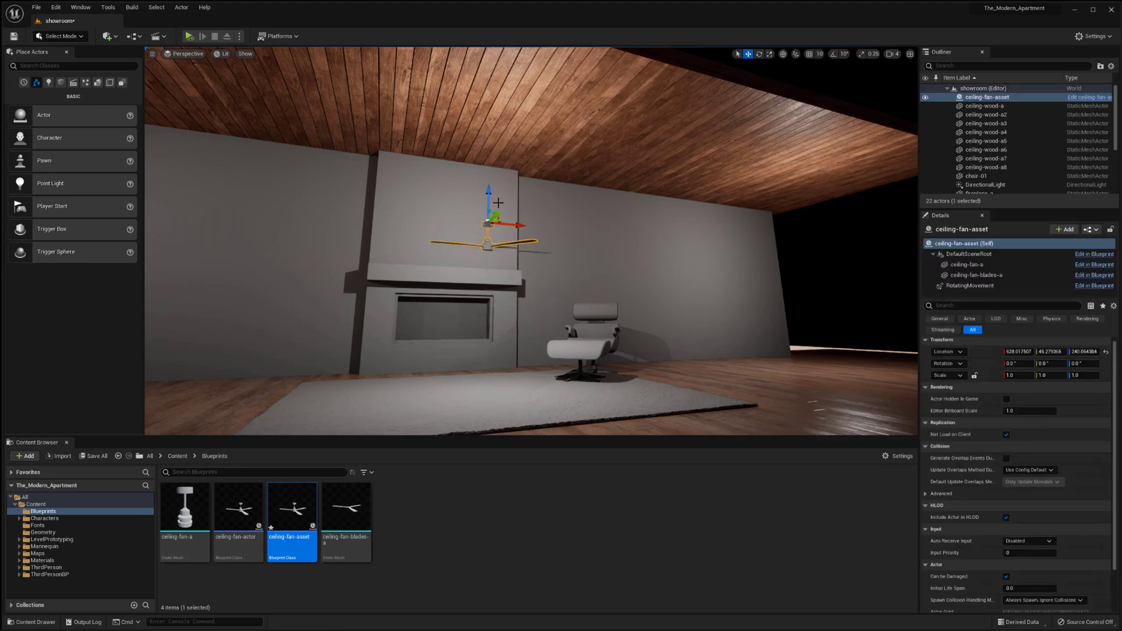
key(Delete)
drag(292, 508, 485, 105)
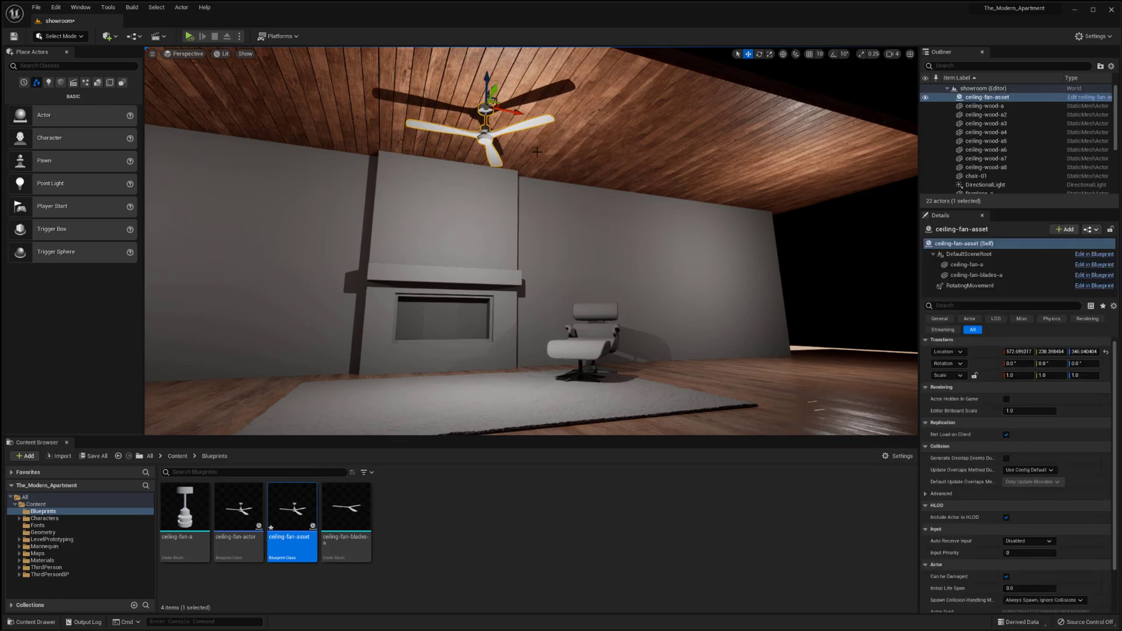
- Simulate the level, examine from close up and farther away which parts of the fan rotate, stop the simulation and deselect the fan
click(190, 37)
key(w)
right_drag(479, 135, 478, 130)
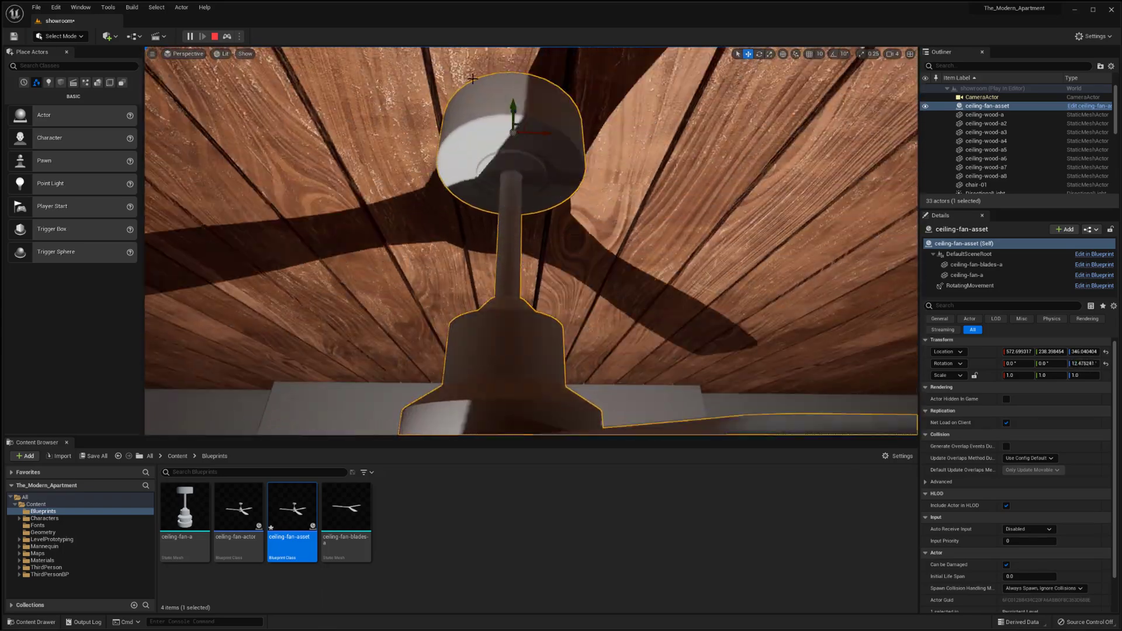
key(s)
right_drag(540, 177, 604, 214)
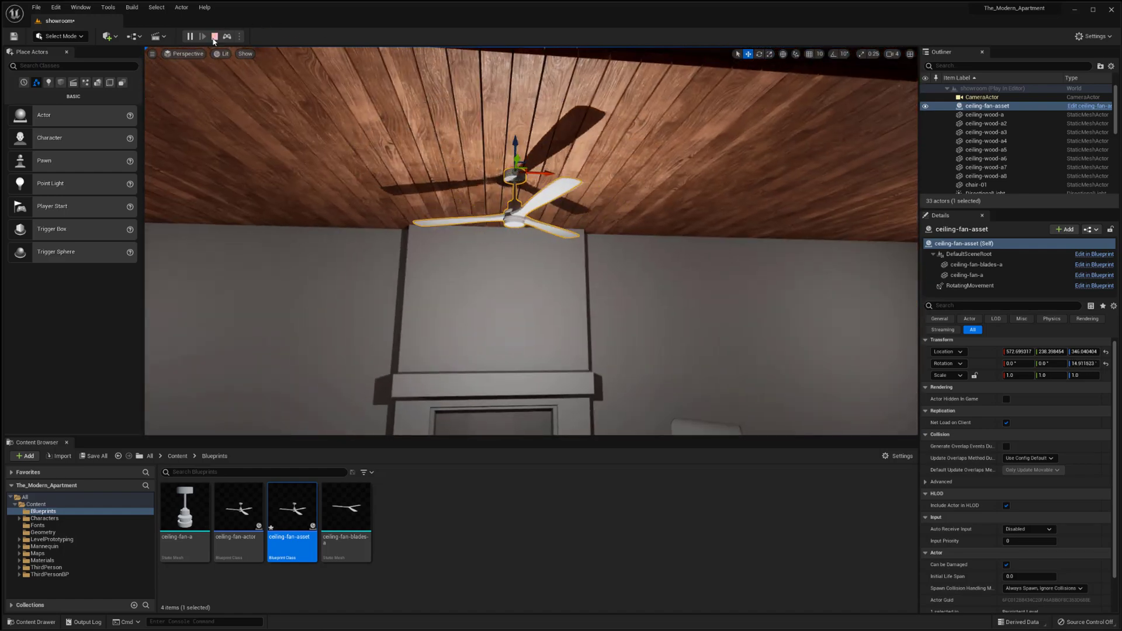
click(214, 36)
key(w)
mouse_move(561, 234)
right_down()
mouse_move(559, 224)
mouse_move(561, 234)
right_up()
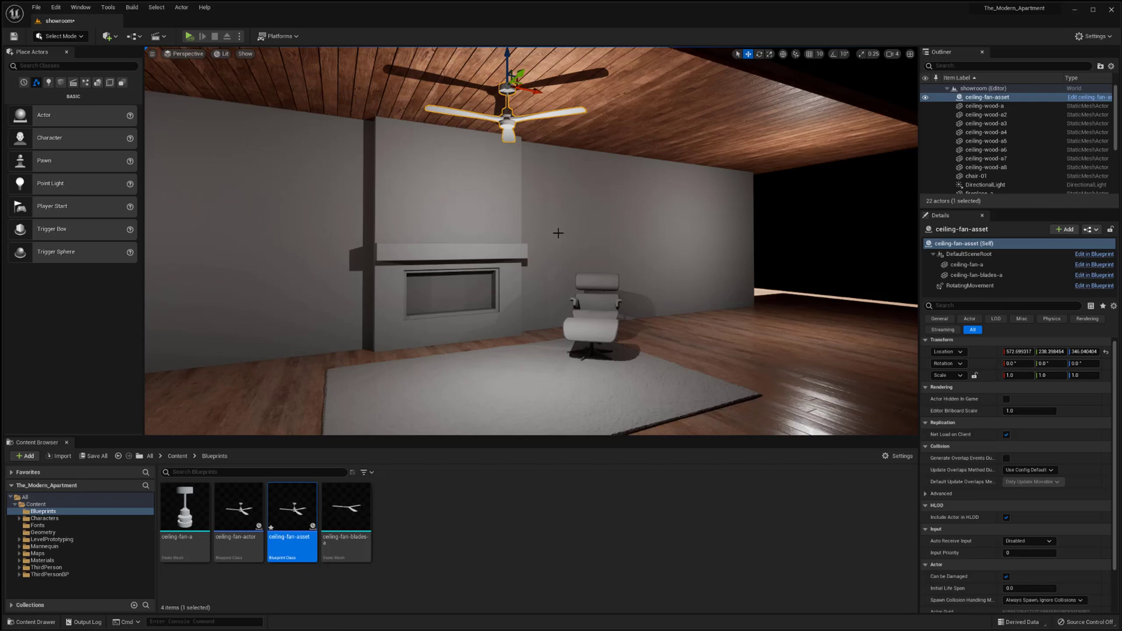
click(545, 372)
right_drag(544, 372, 513, 378)
key(g)
key(g)
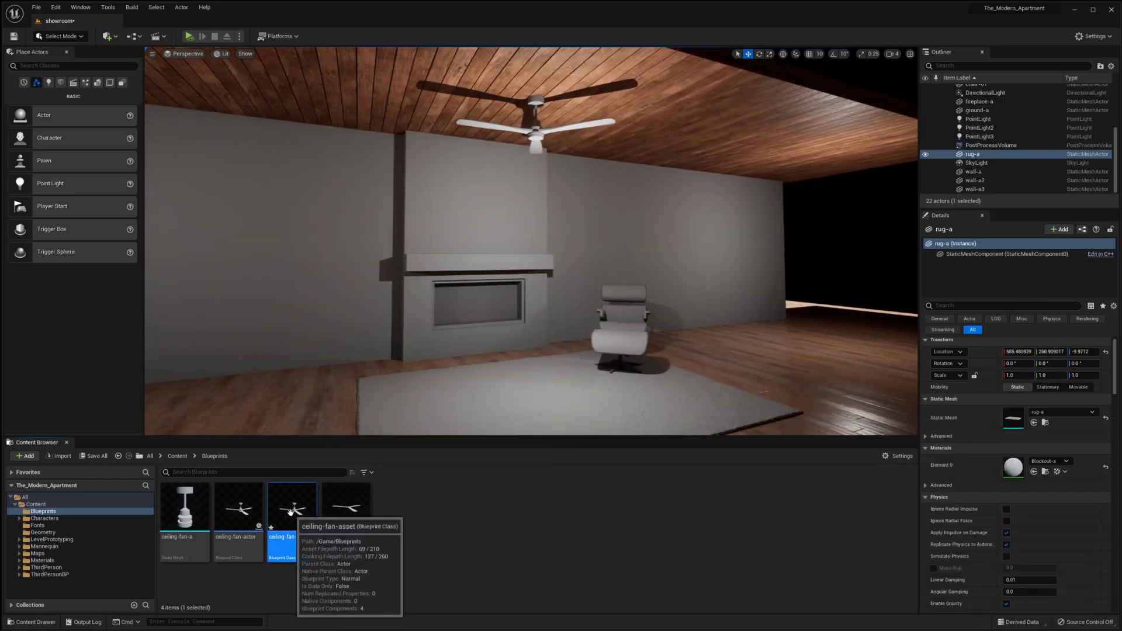
- Reopen the ceiling-fan-asset blueprint and show the event nodes in its Event Graph
double_click(292, 514)
scroll(484, 333, down, 1)
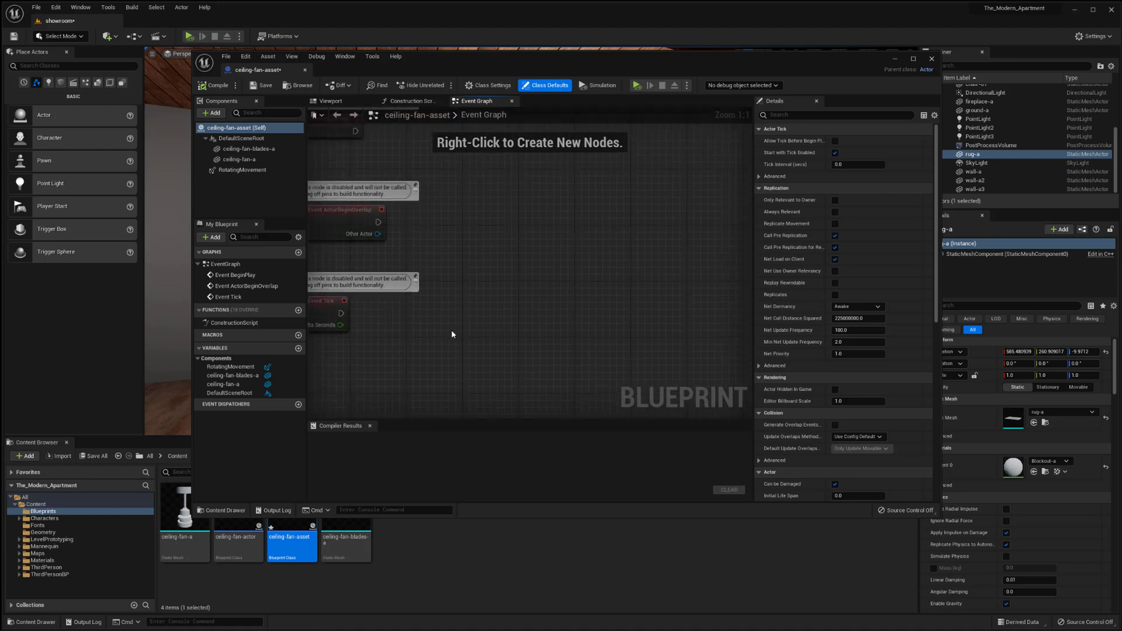
click(407, 102)
click(342, 101)
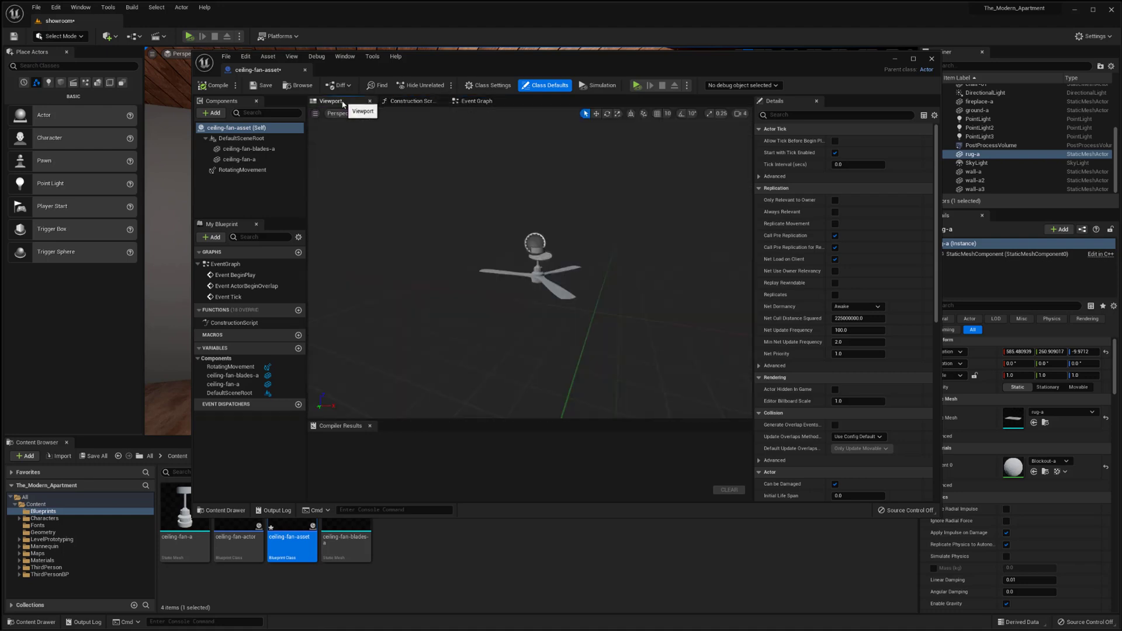
click(479, 103)
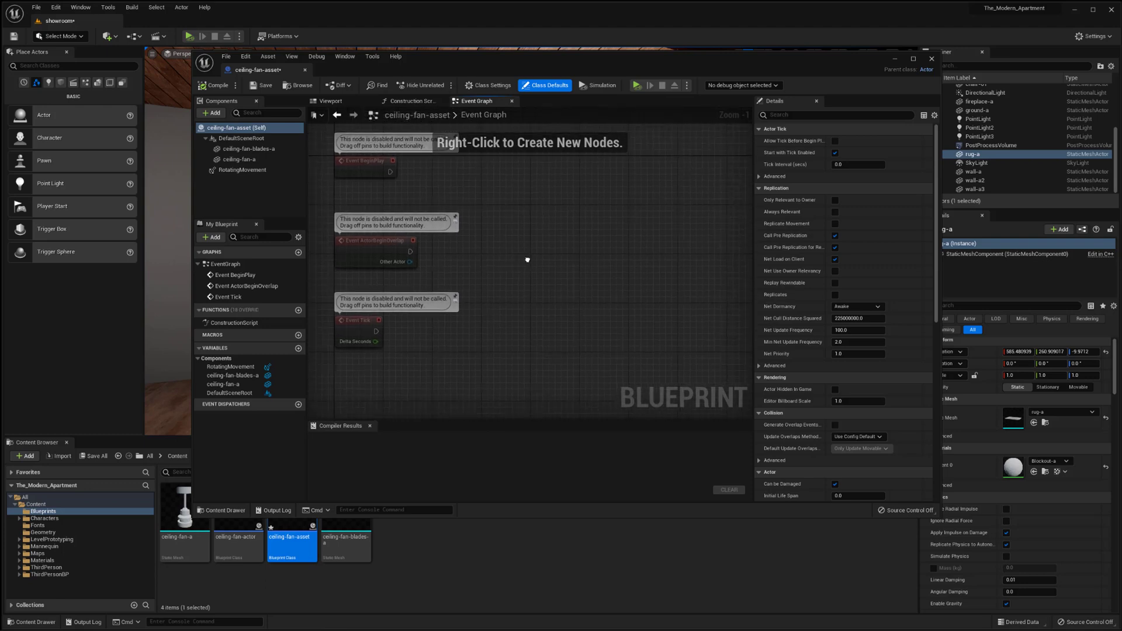
right_drag(527, 260, 556, 282)
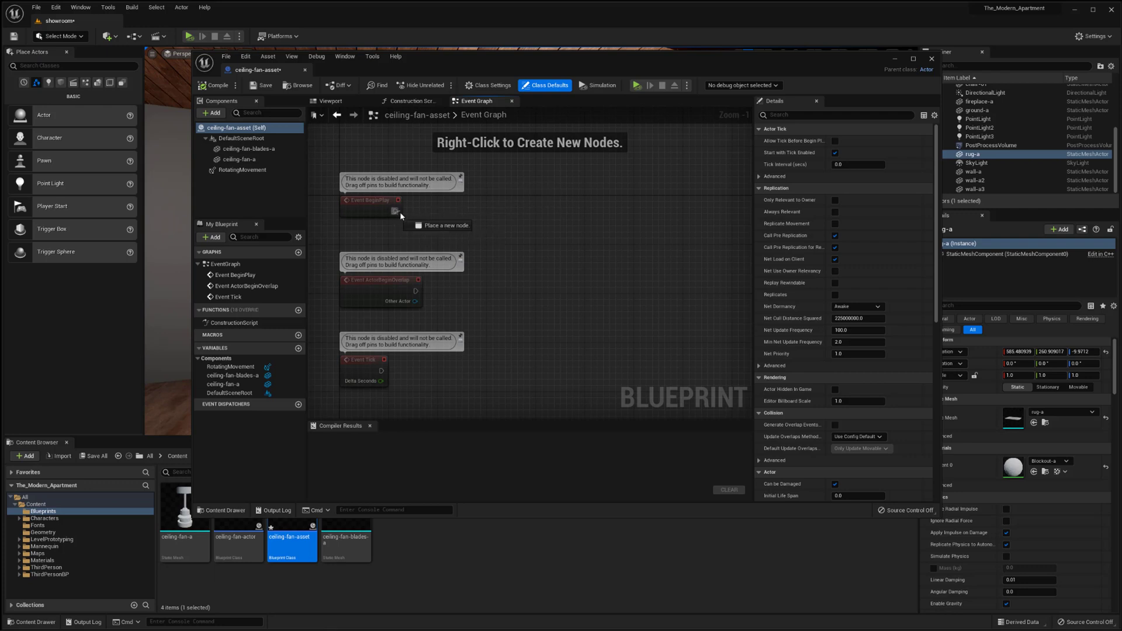
- Connect a Set Updated Component (RotatingMovement) node to Event BeginPlay, and arrange the Rotating Movement reference below the execution wire
drag(498, 199, 502, 201)
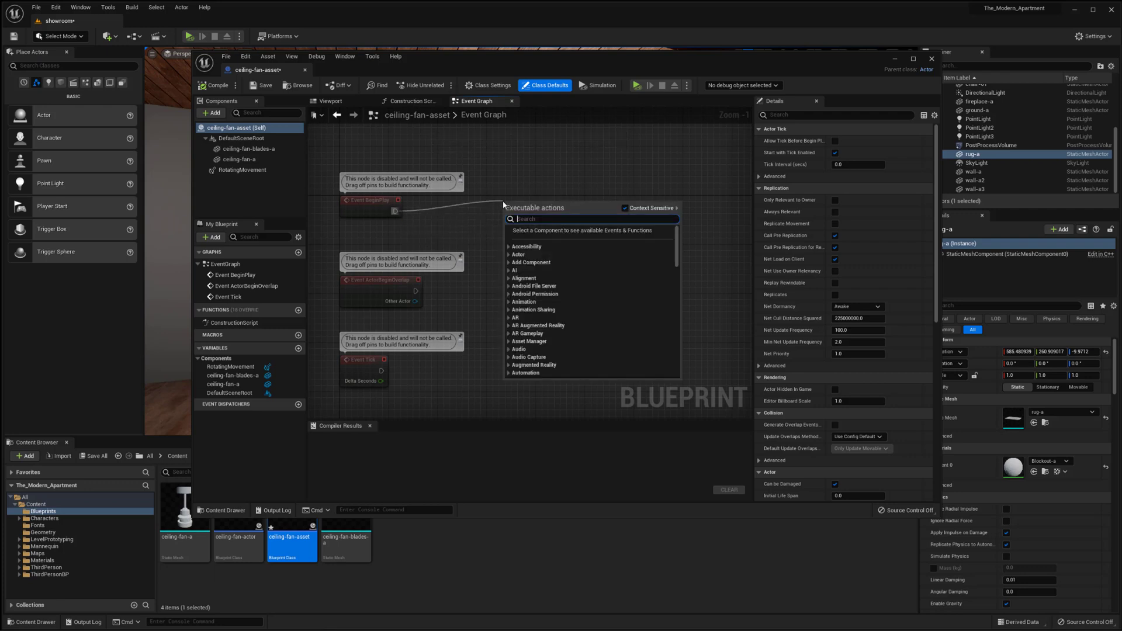
text(set)
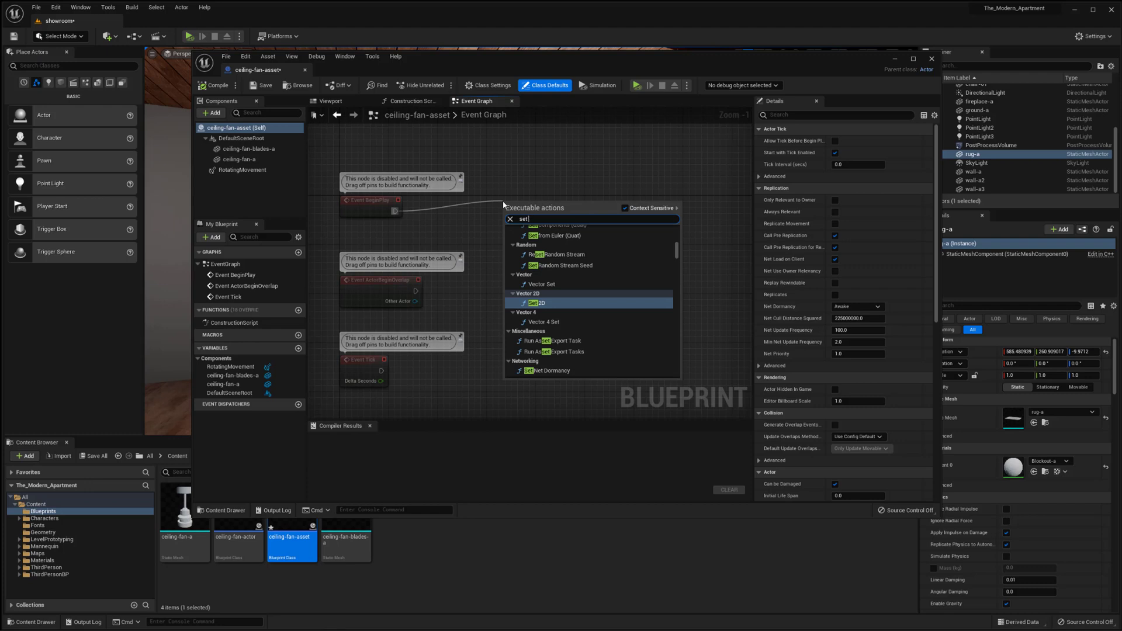
text( updated)
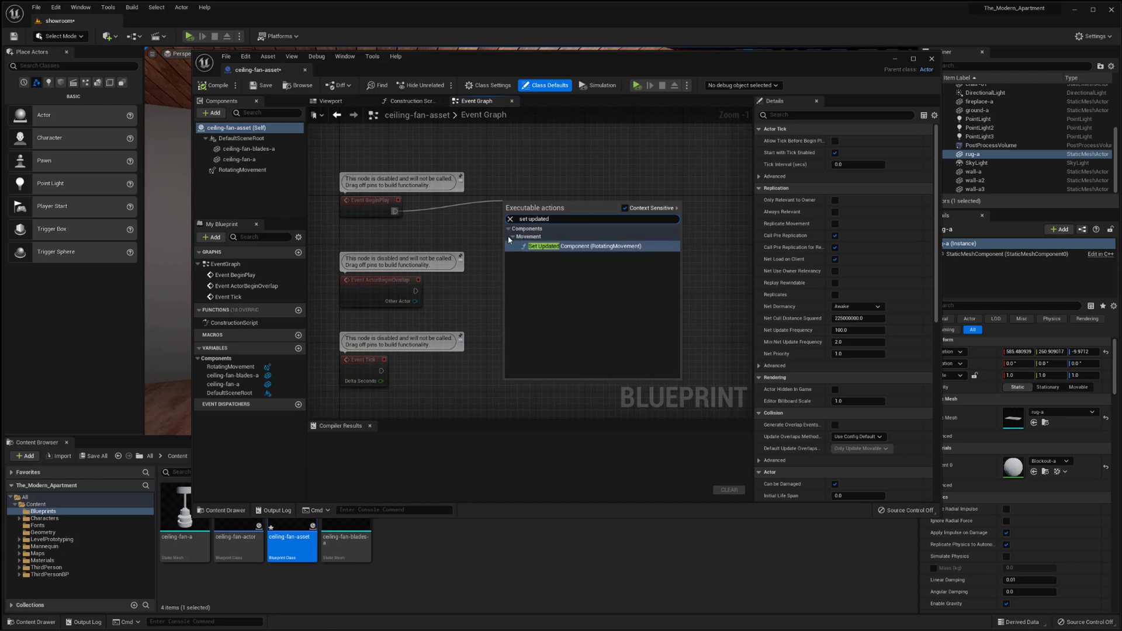
click(562, 253)
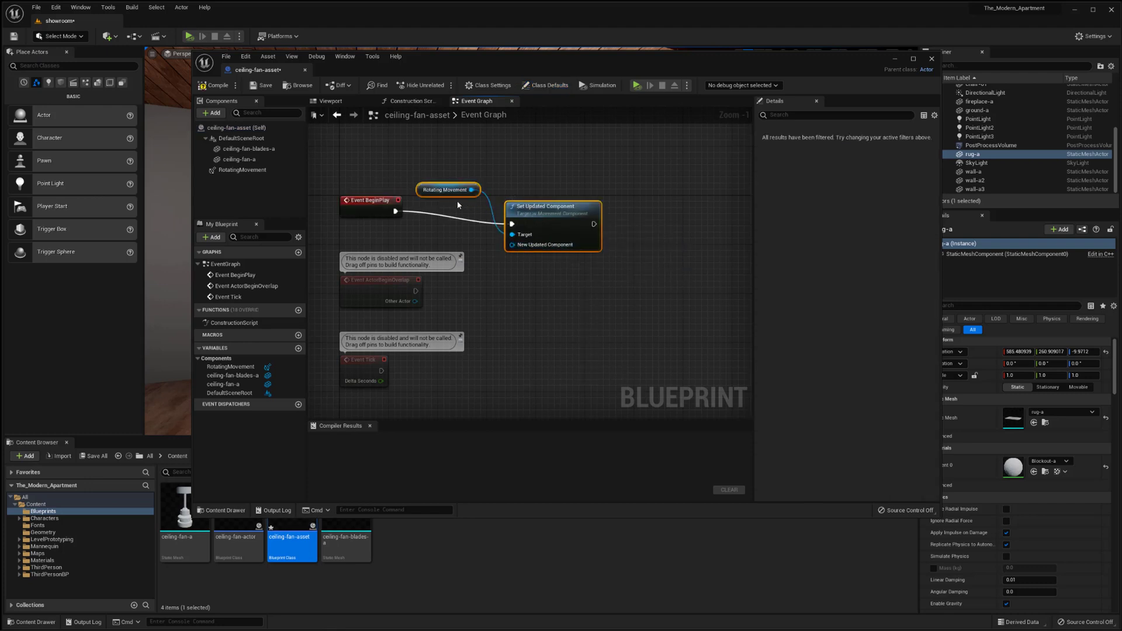
drag(556, 211, 562, 192)
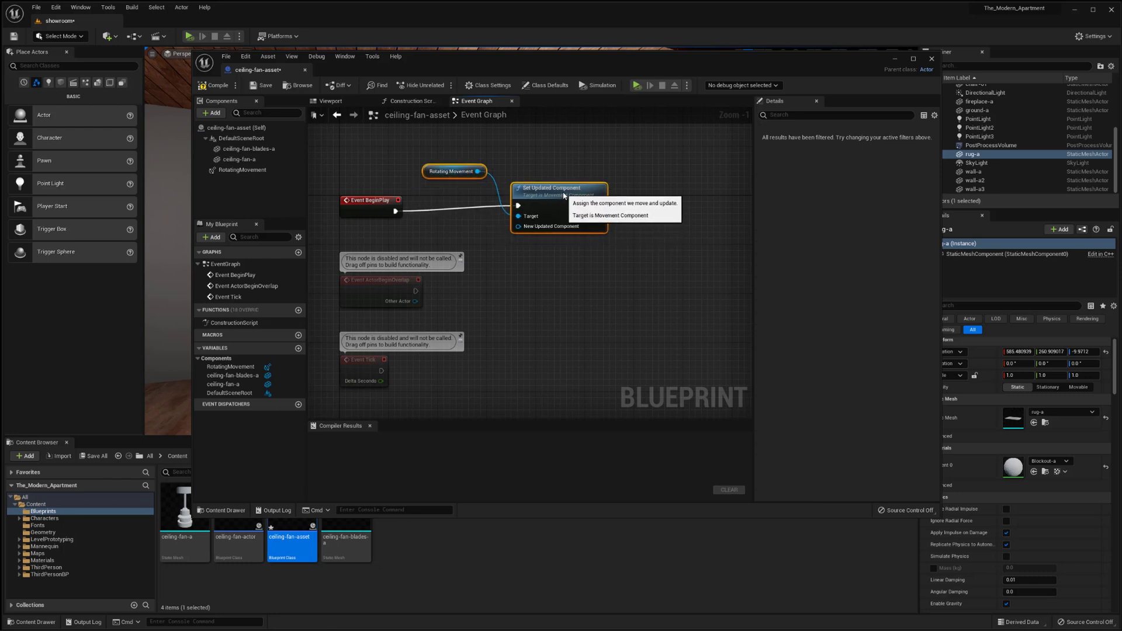
click(478, 198)
drag(452, 175, 449, 244)
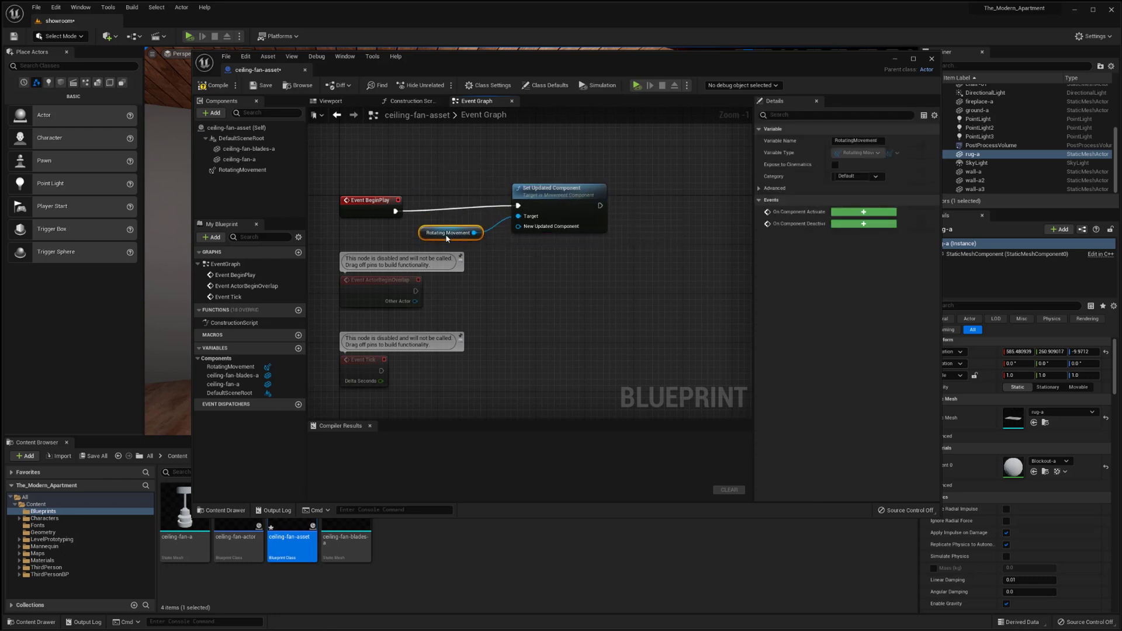
right_drag(496, 293, 516, 279)
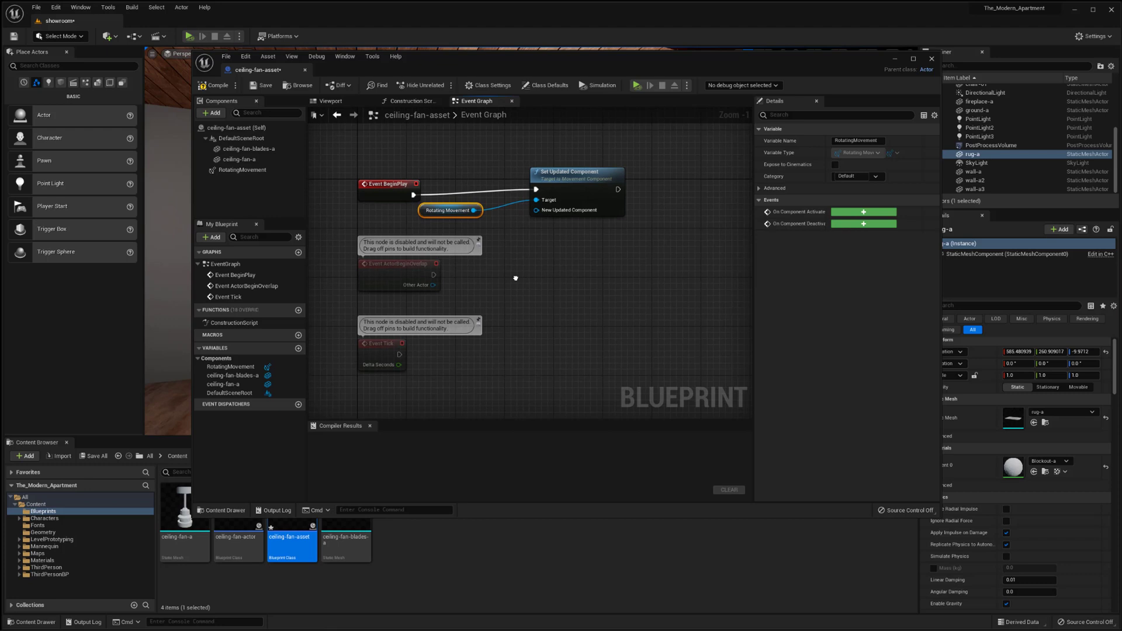
- Move the disabled Event ActorBeginOverlap and Event Tick nodes away from the Event BeginPlay chain
drag(327, 270, 327, 400)
right_drag(409, 266, 444, 355)
right_drag(489, 275, 476, 306)
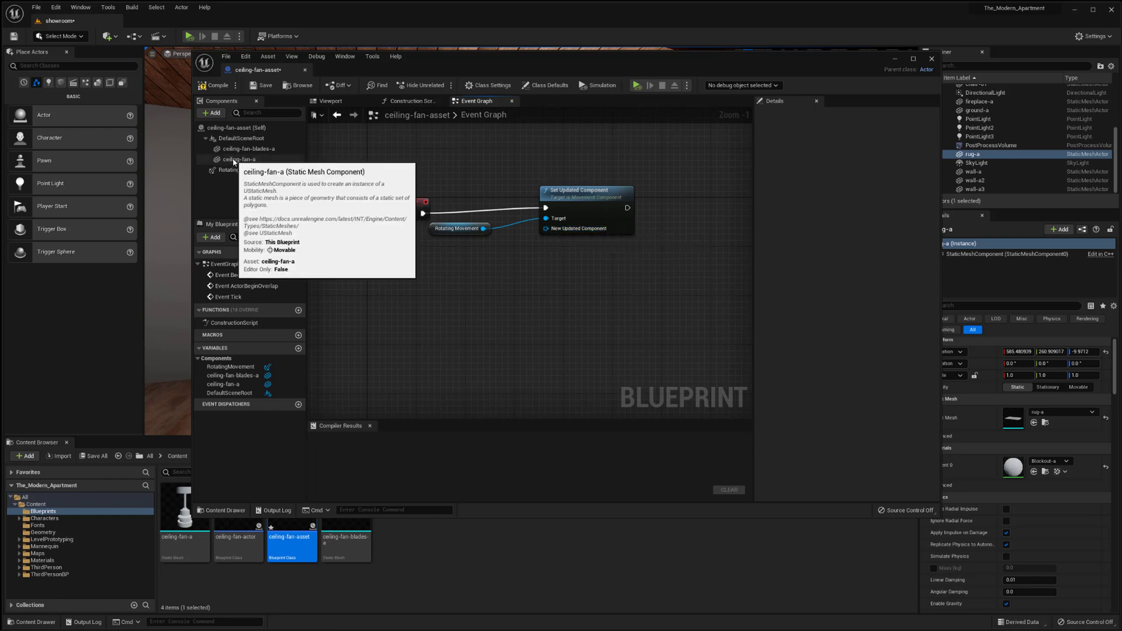
- Connect a ceiling-fan-blades-a reference to New Updated Component on the Set Updated Component node, and compile and close the blueprint
drag(240, 150, 292, 159)
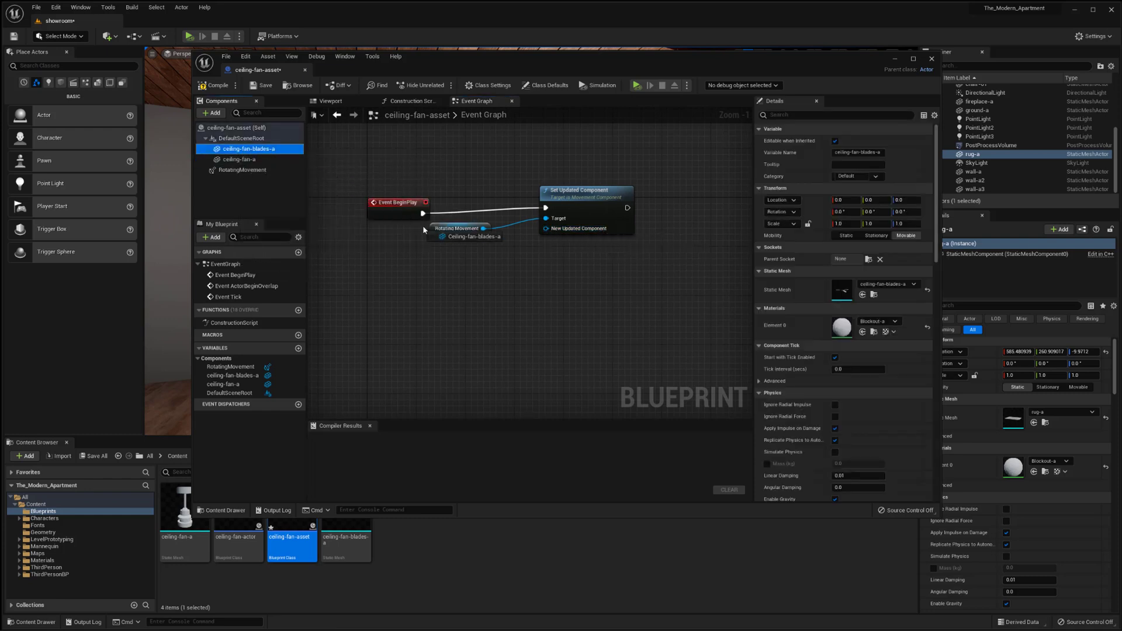
drag(445, 252, 547, 229)
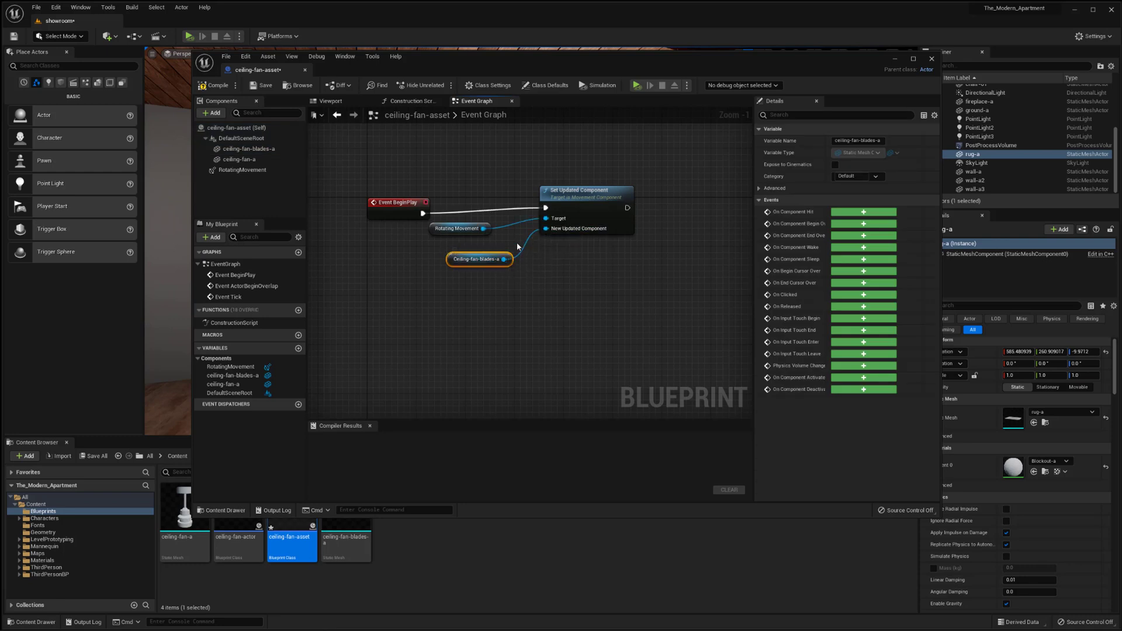
drag(470, 260, 452, 255)
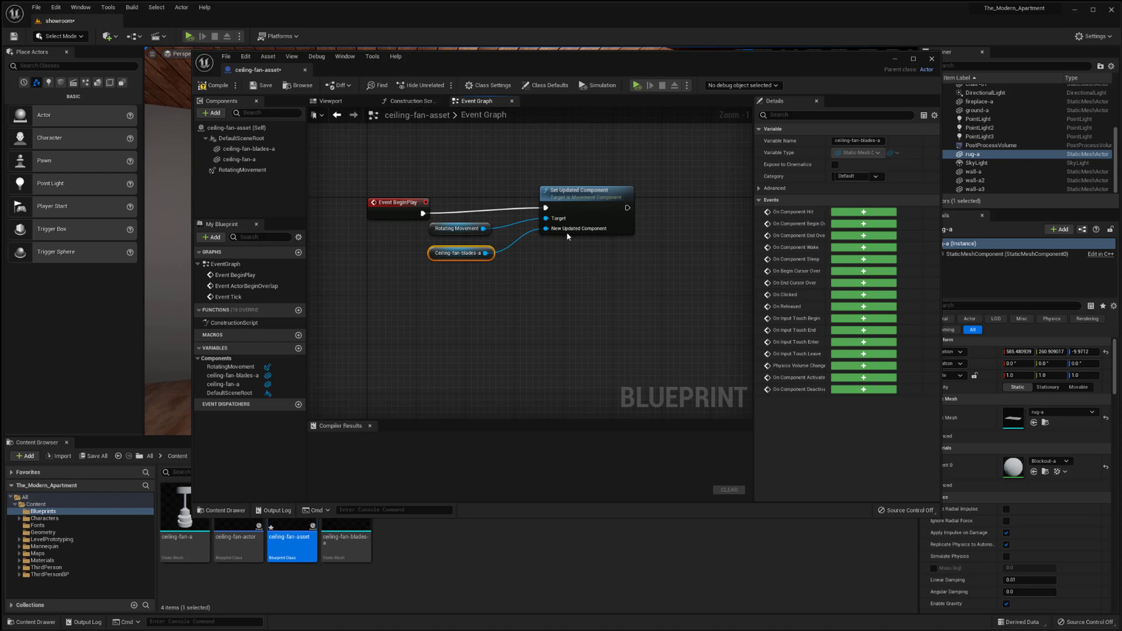
click(594, 262)
click(214, 85)
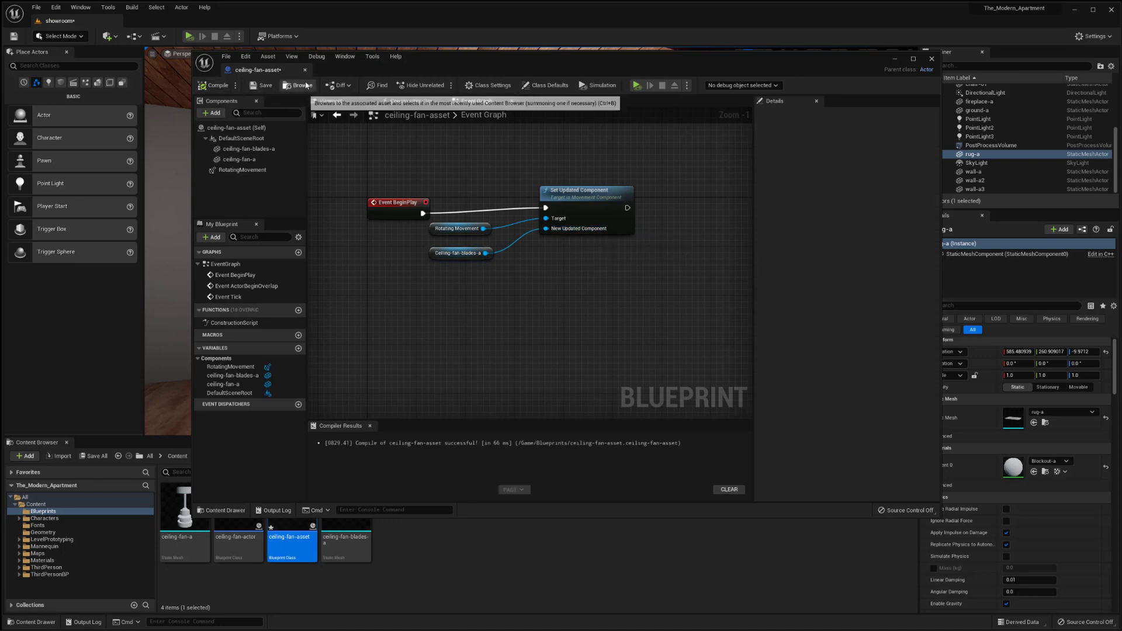
click(305, 70)
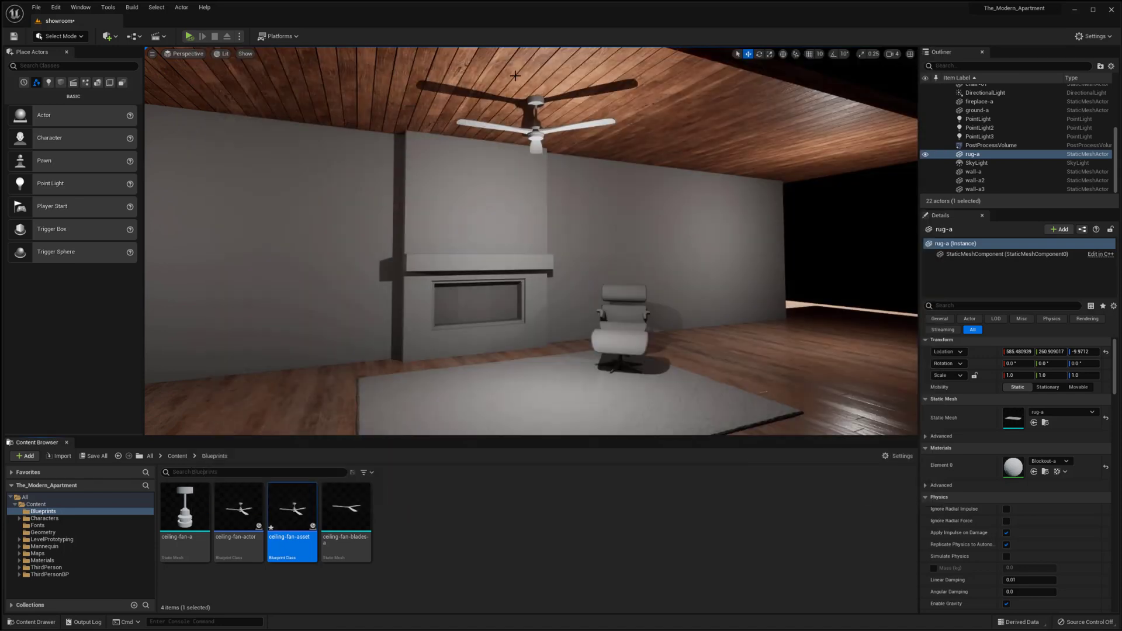
- Simulate the level and examine the ceiling fan's body and blades from several distances to check which parts rotate
click(188, 36)
right_drag(508, 240, 487, 176)
click(506, 235)
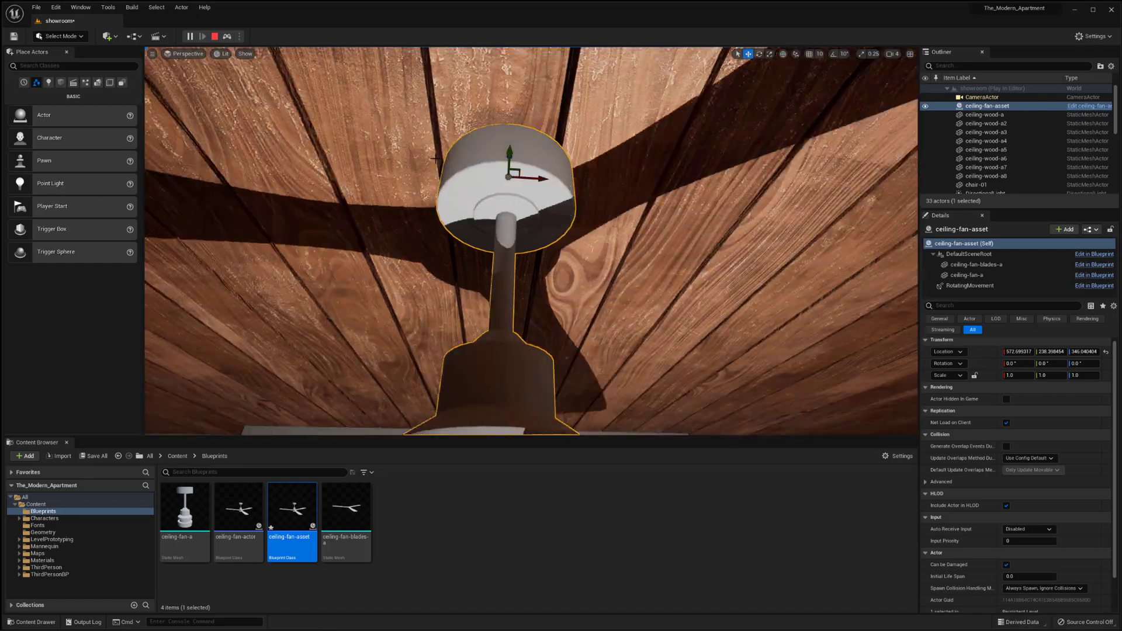
right_drag(538, 133, 530, 111)
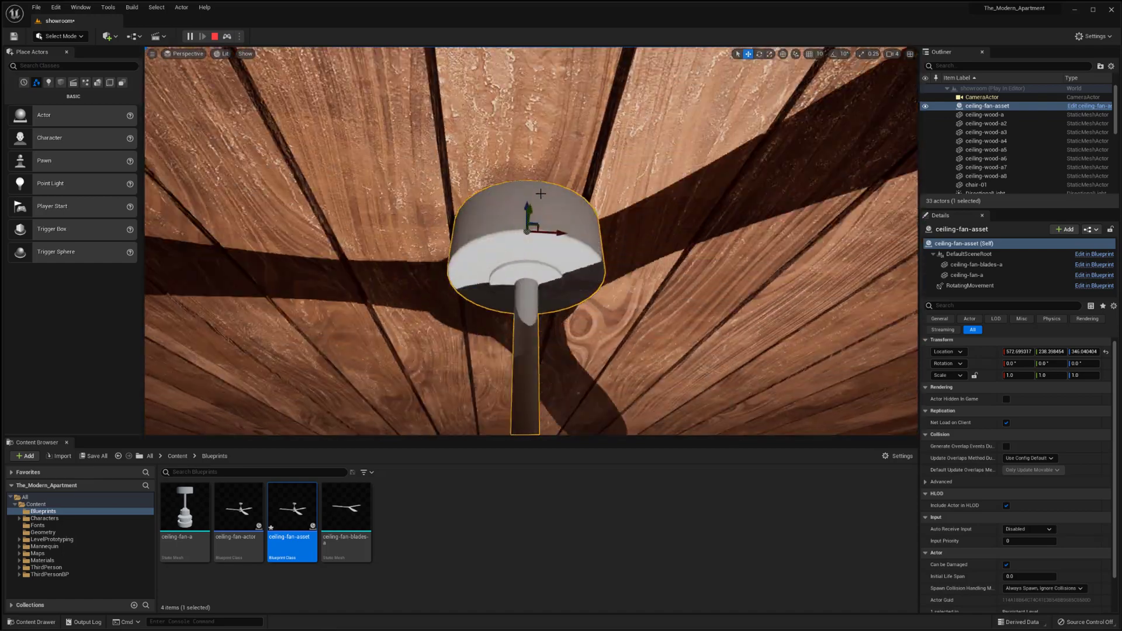
key(s)
right_drag(626, 208, 626, 243)
key(g)
key(w)
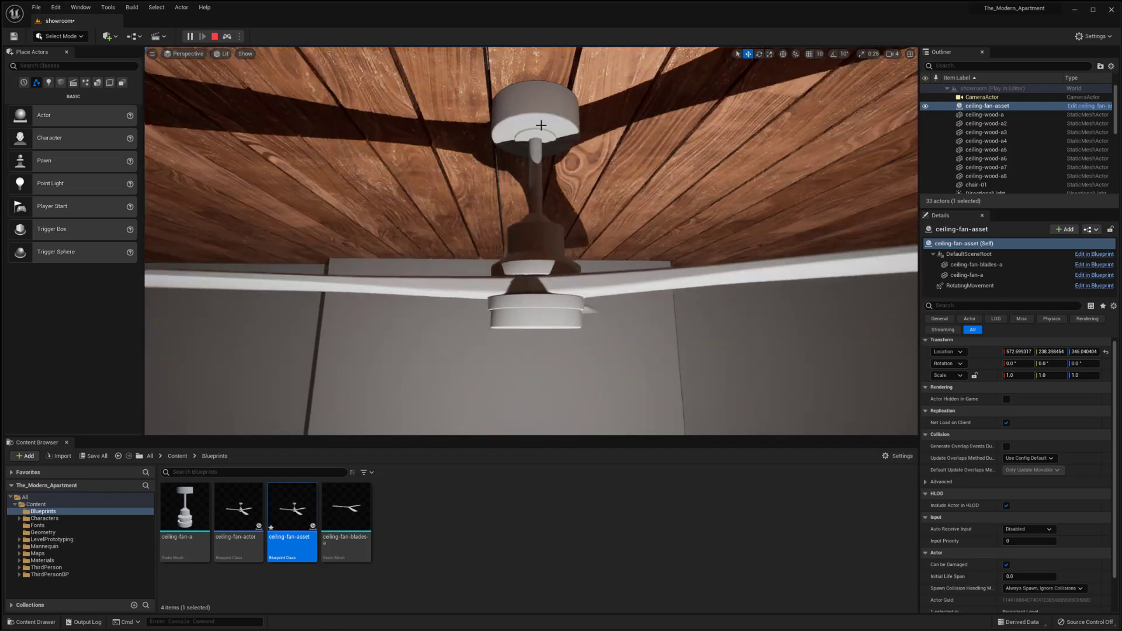
key(s)
mouse_move(543, 190)
right_down()
mouse_move(538, 227)
mouse_move(542, 202)
mouse_move(556, 198)
mouse_move(555, 155)
mouse_move(562, 166)
mouse_move(551, 176)
right_up()
key(s)
key(q)
middle_drag(567, 211, 575, 211)
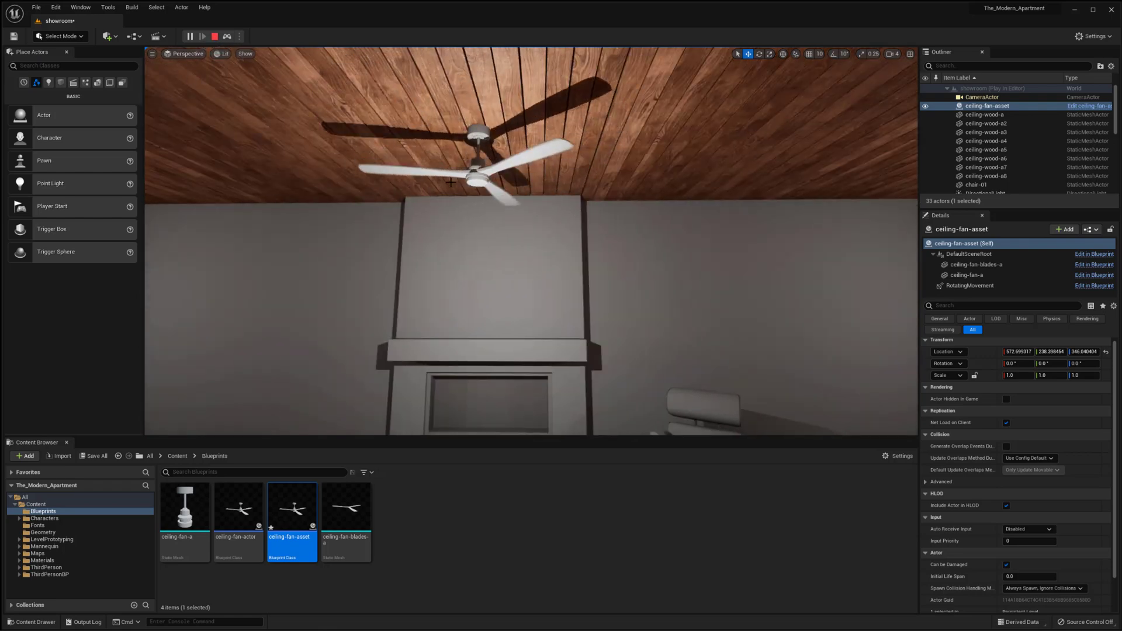
- End the simulation, duplicate the ceiling fan to both sides of the original, and simulate the level with all three fans
click(215, 37)
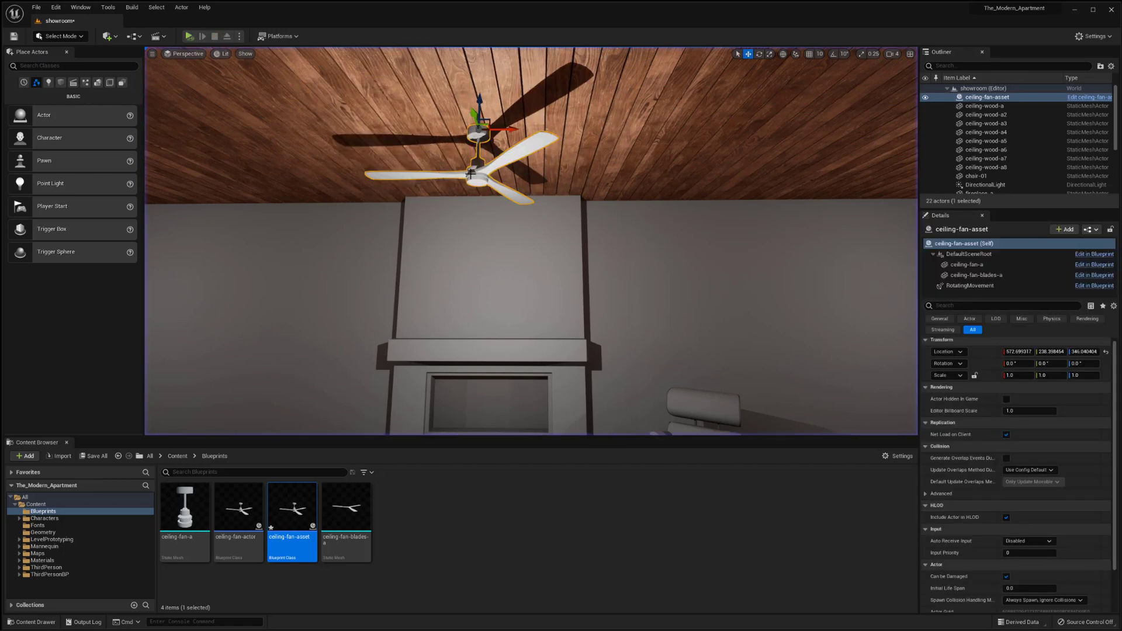
alt+drag(507, 130, 290, 183)
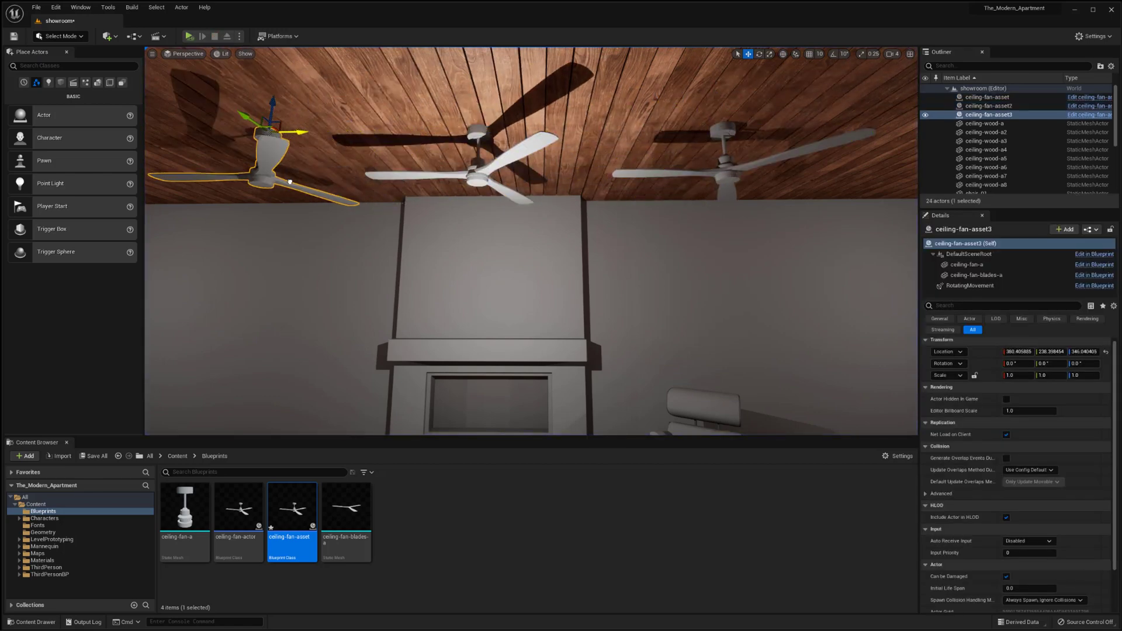
click(190, 36)
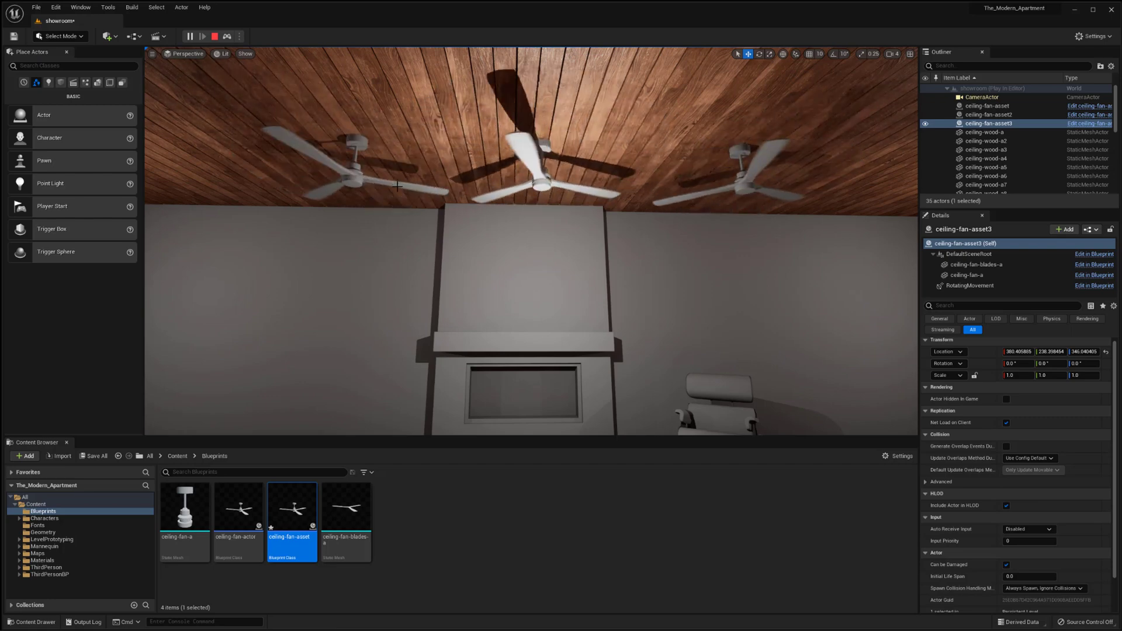
- Stop the simulation and delete the two duplicated ceiling fans, keeping only the original in the middle
click(213, 37)
click(694, 183)
ctrl+click(346, 180)
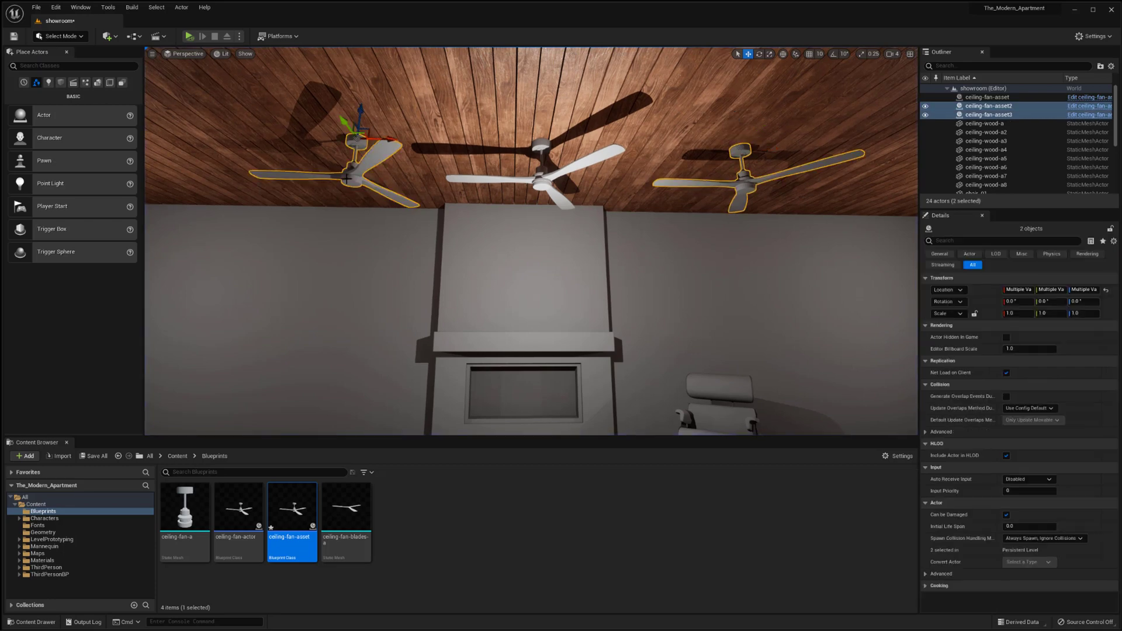
key(Delete)
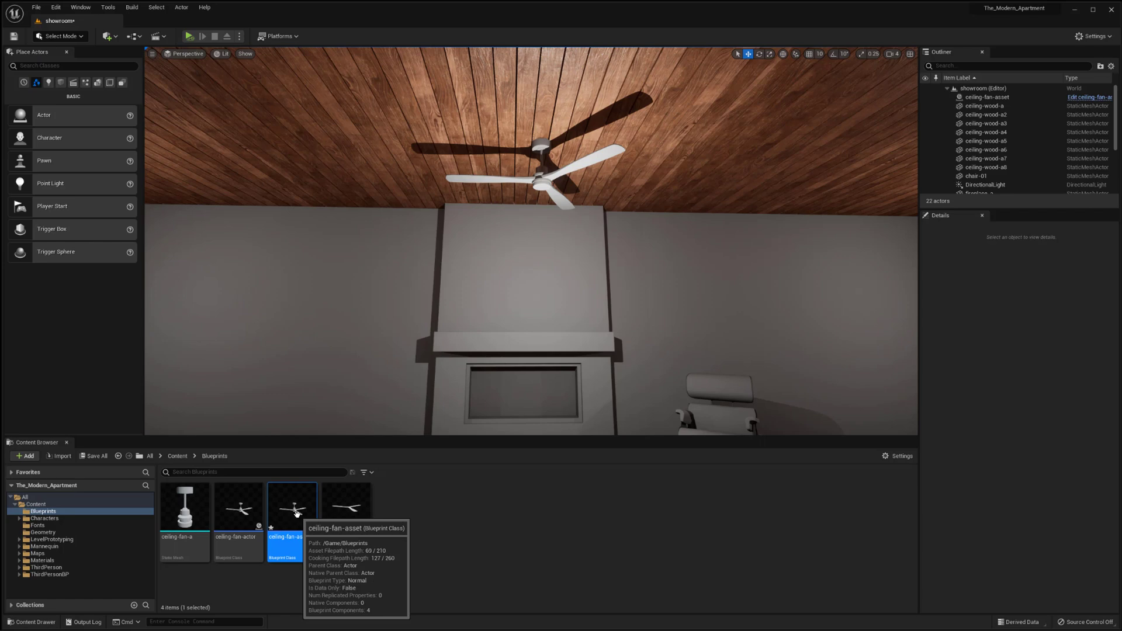
- Select the remaining ceiling fan in the level and open the ceiling-fan-asset blueprint at its Event Graph
click(400, 517)
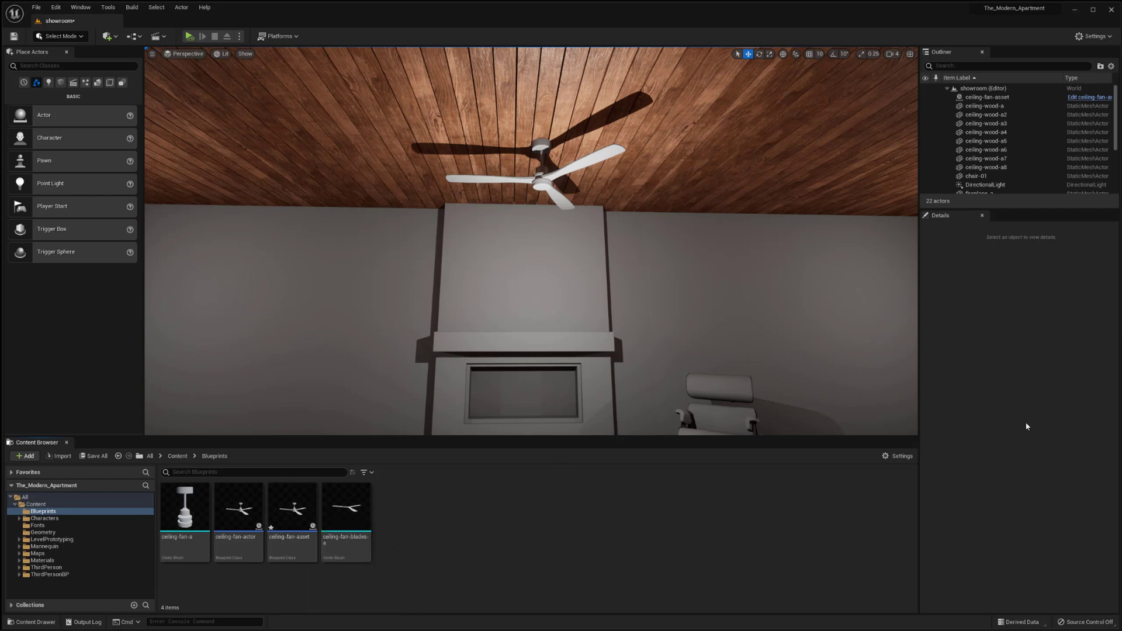
click(535, 181)
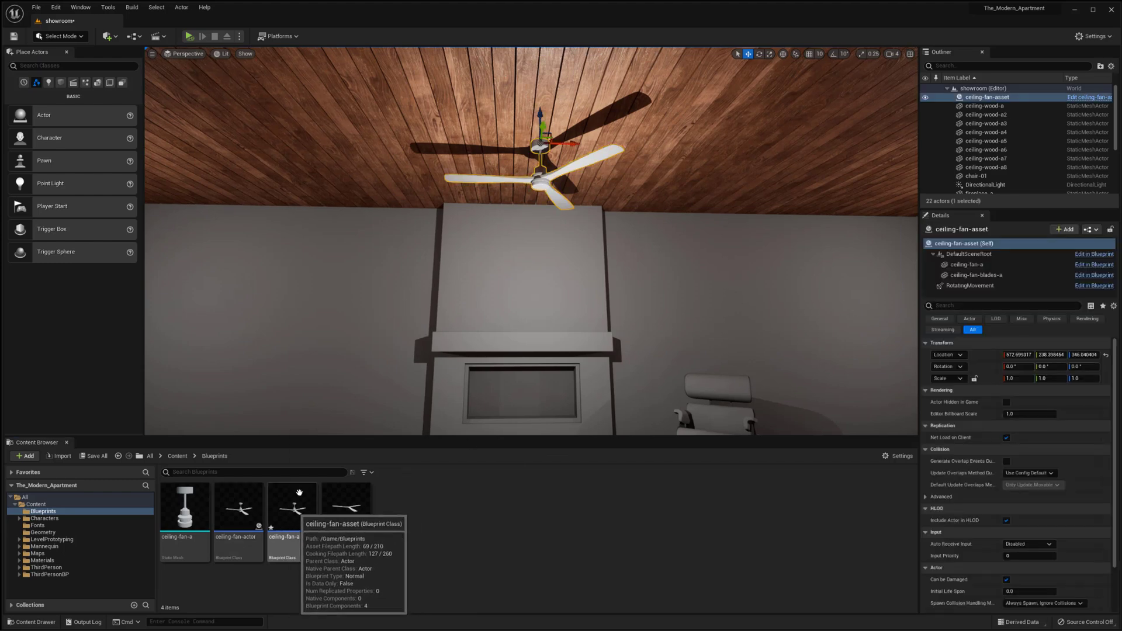
double_click(295, 512)
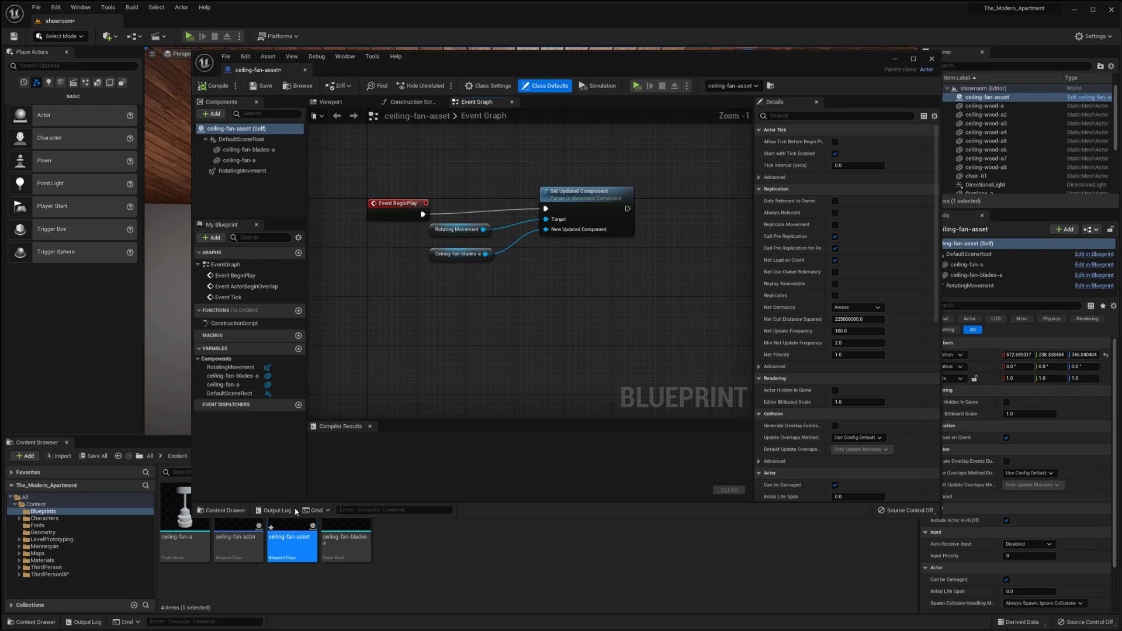
right_drag(567, 311, 468, 335)
right_drag(525, 309, 500, 299)
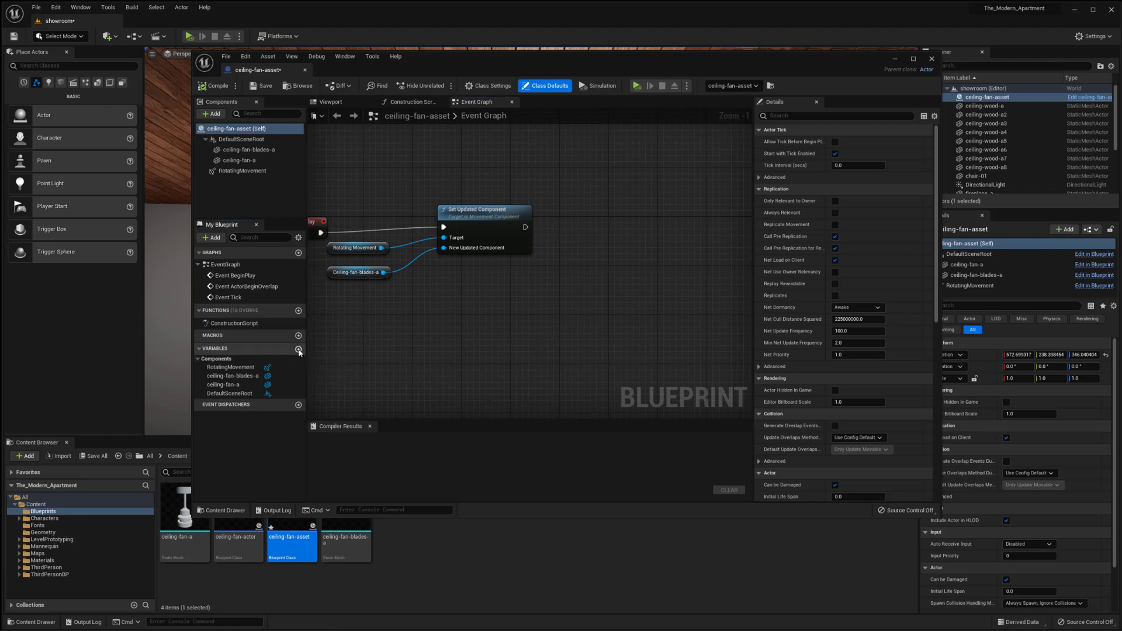
- Add a new variable named Rotate Speed to the blueprint and set its type to Rotator
click(298, 348)
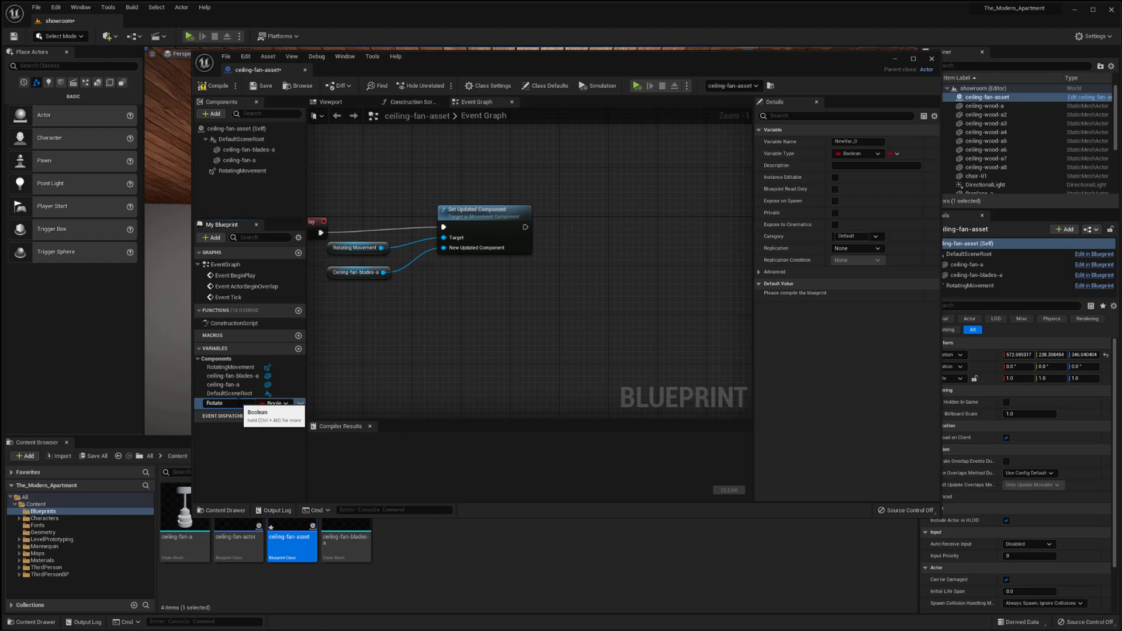
key(Return)
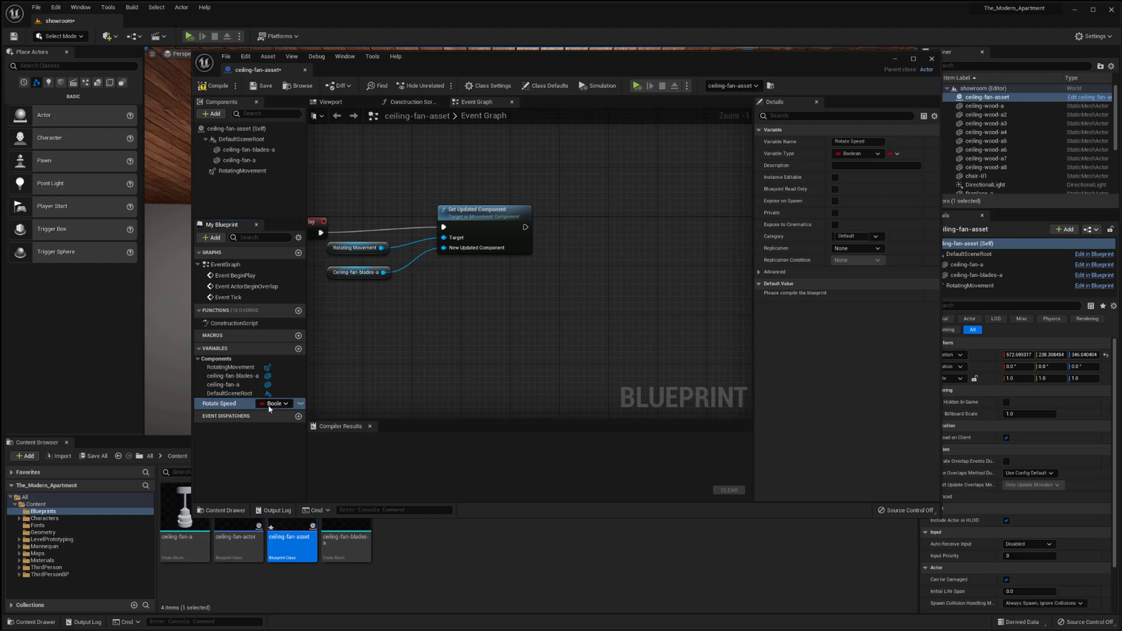
click(285, 404)
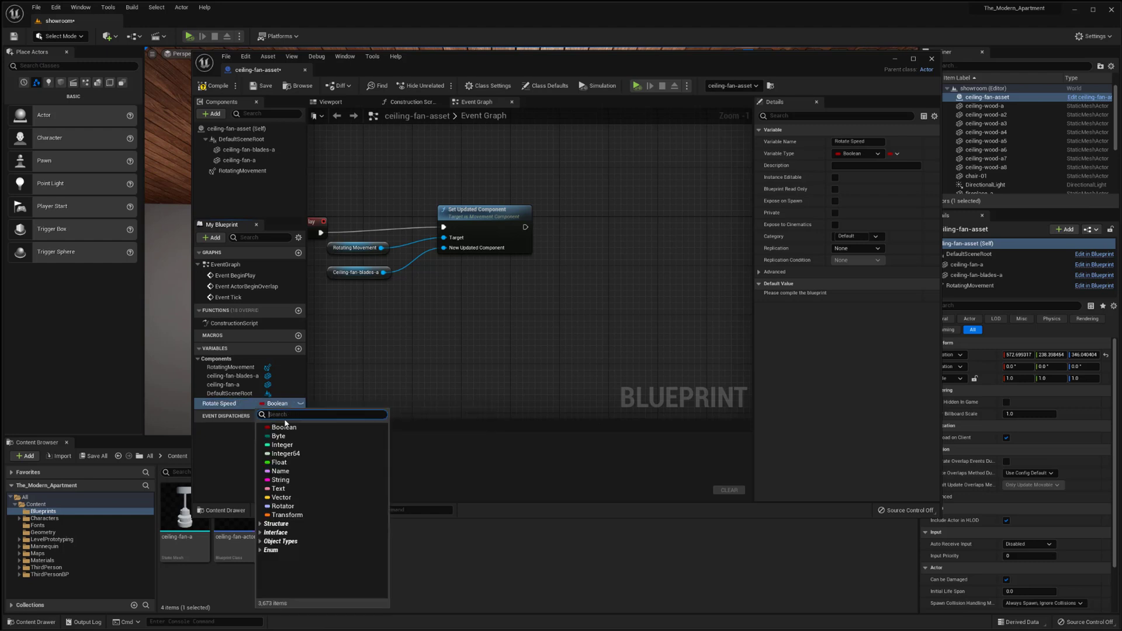
click(289, 506)
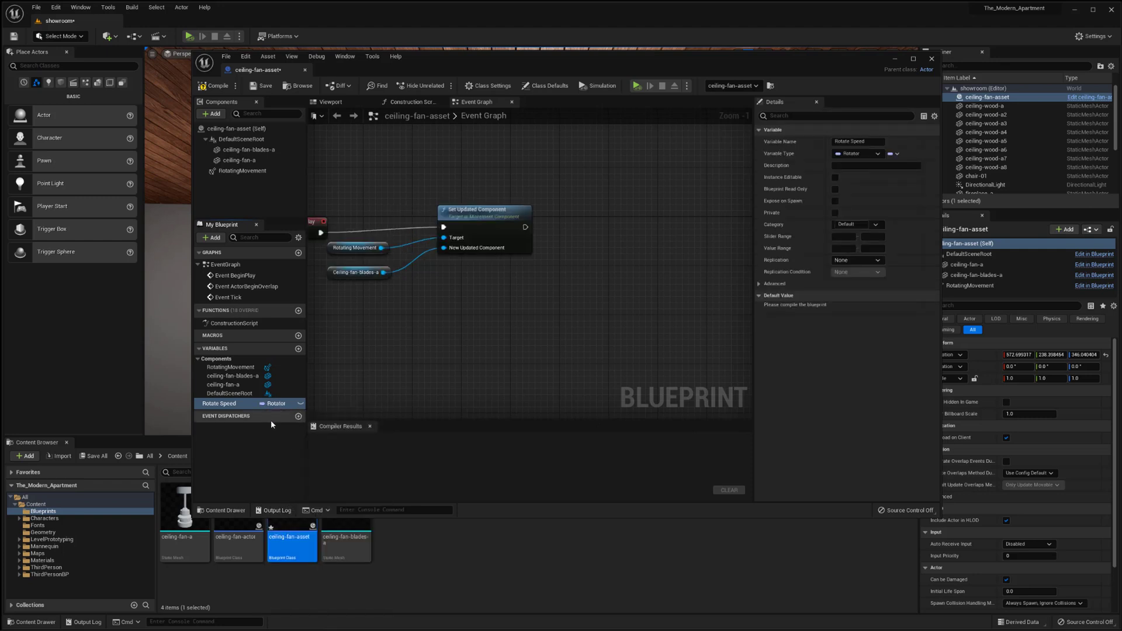
- Create a Set Rotation Rate node from the Rotating Movement reference and connect it after the Set Updated Component node
right_drag(384, 280, 443, 302)
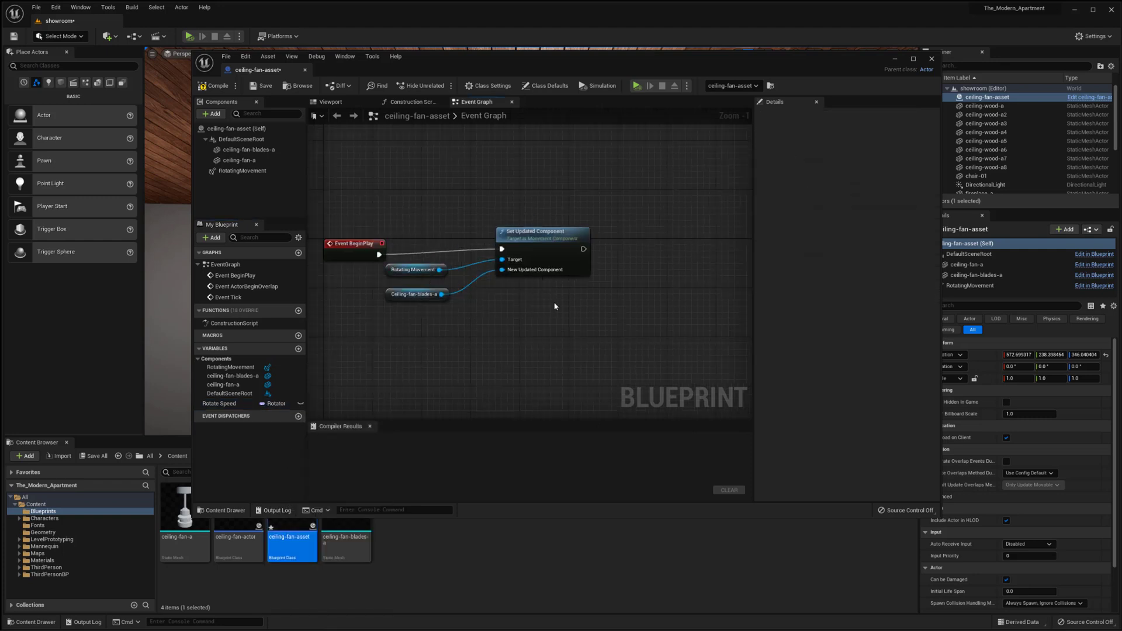
right_drag(536, 304, 512, 295)
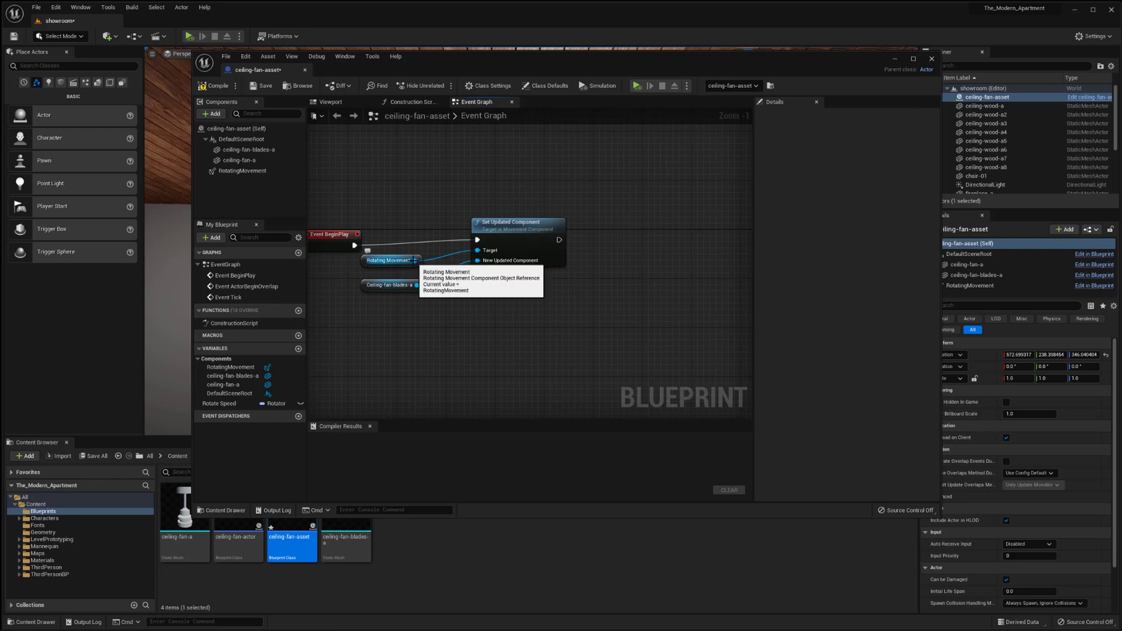
drag(415, 261, 574, 296)
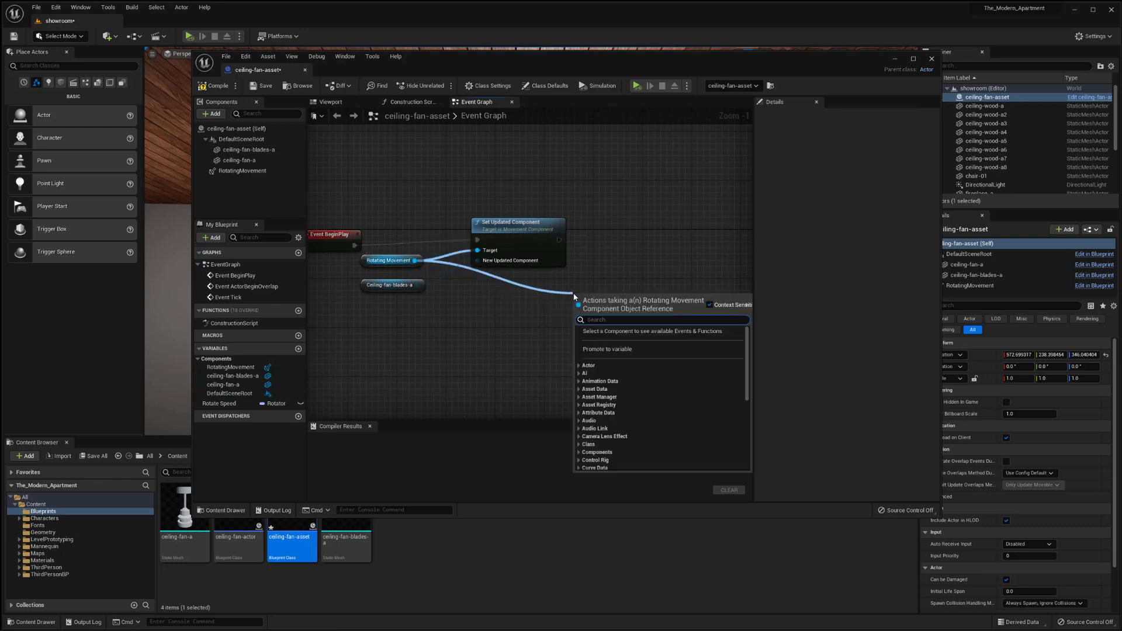
text(set rotat)
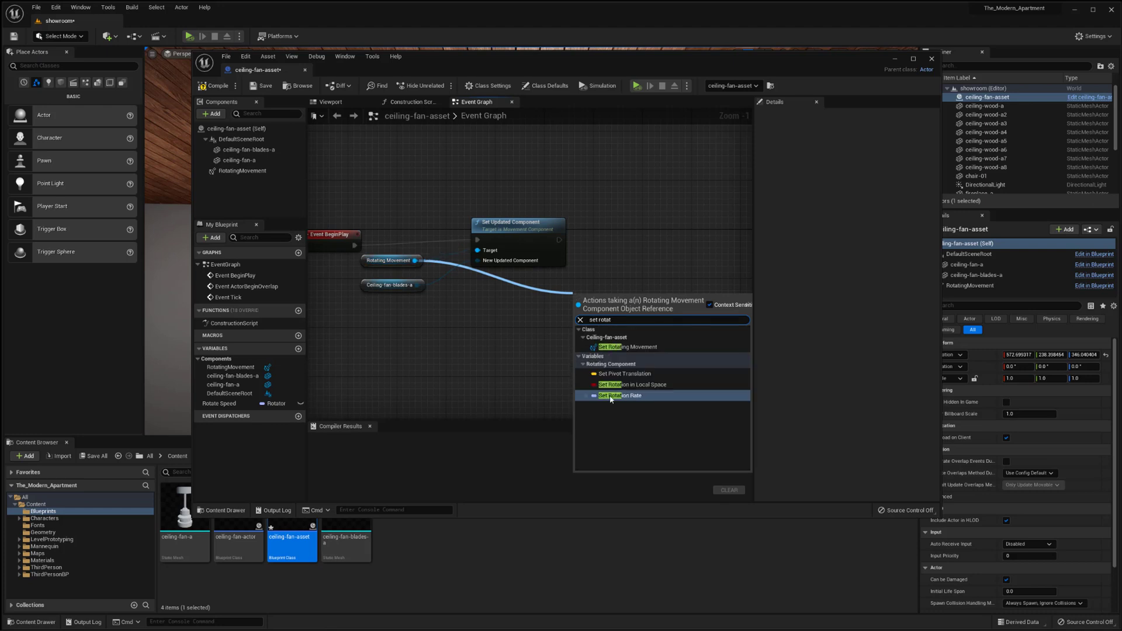
click(621, 397)
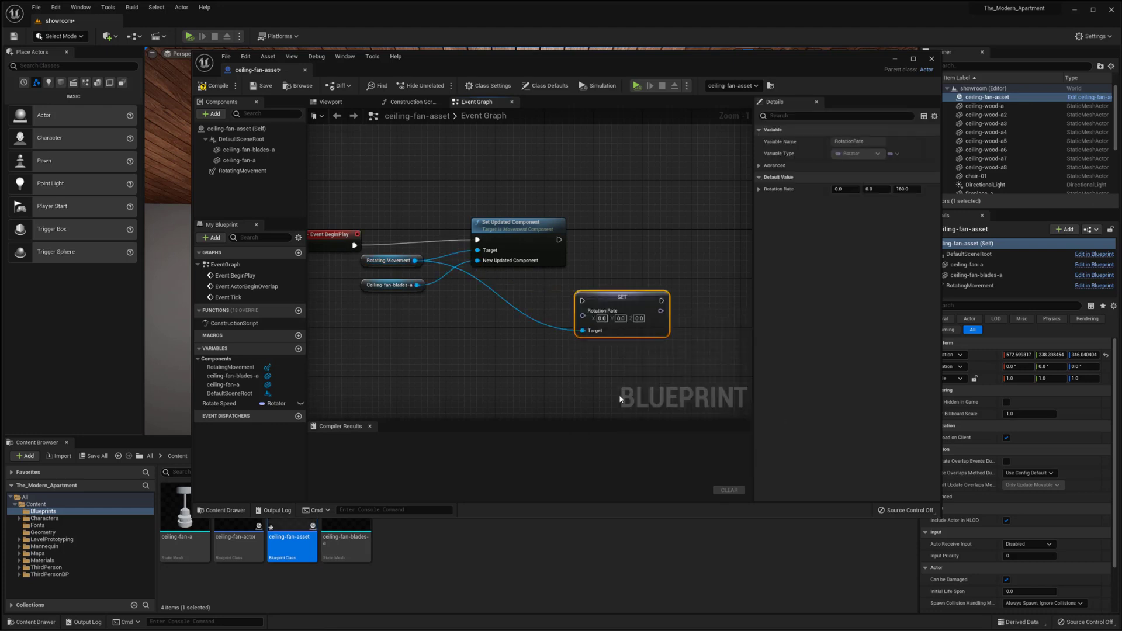
drag(624, 300, 560, 244)
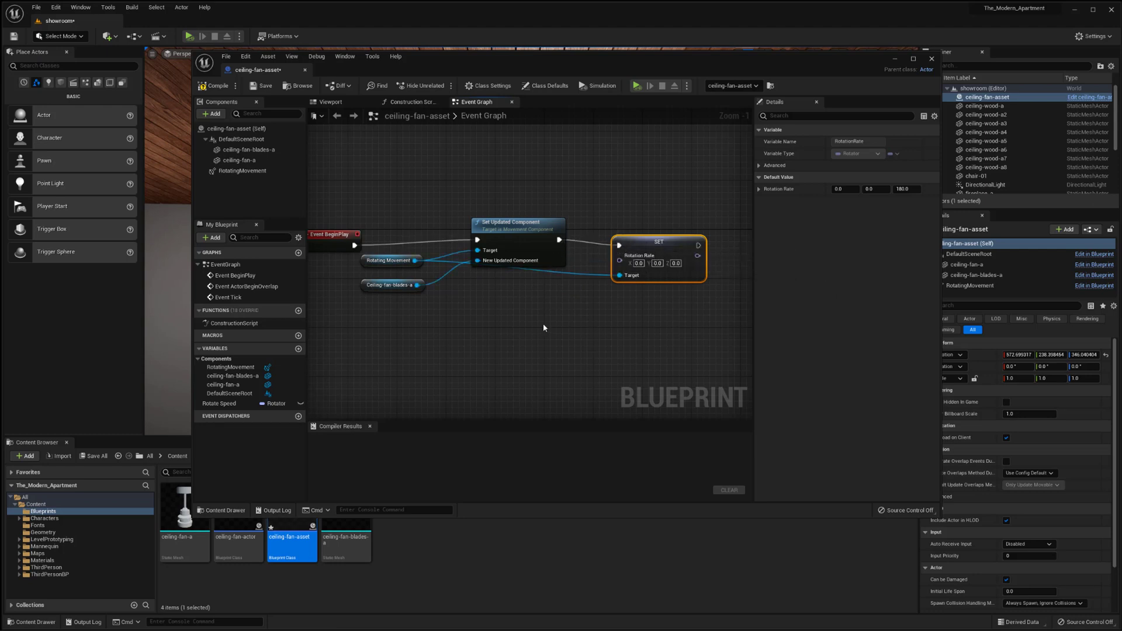
click(542, 323)
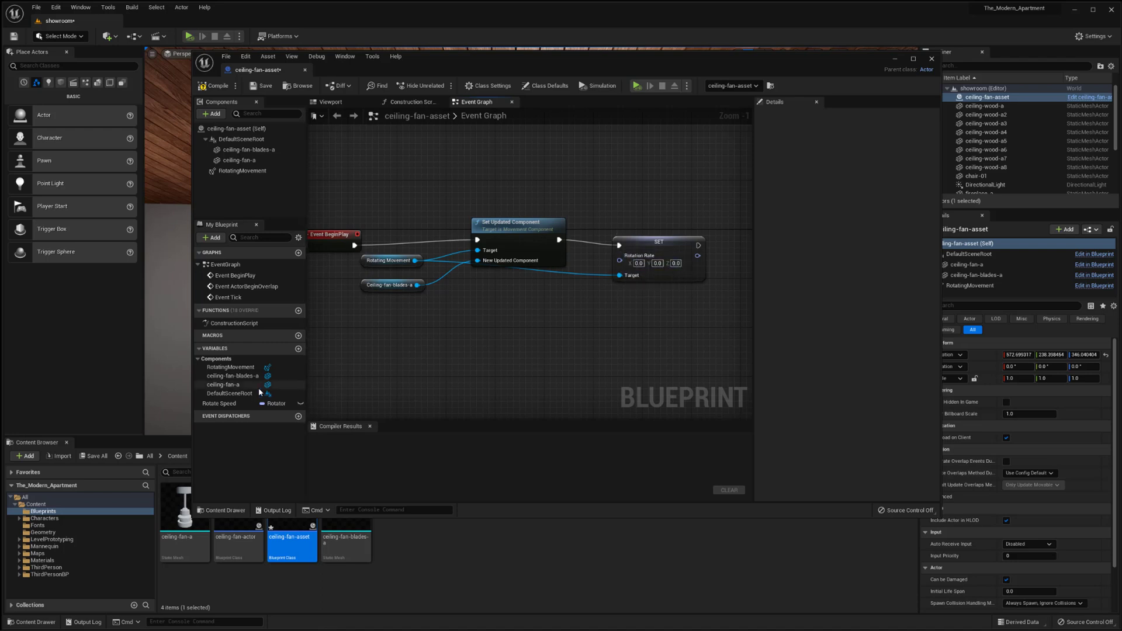
drag(235, 403, 539, 311)
click(570, 330)
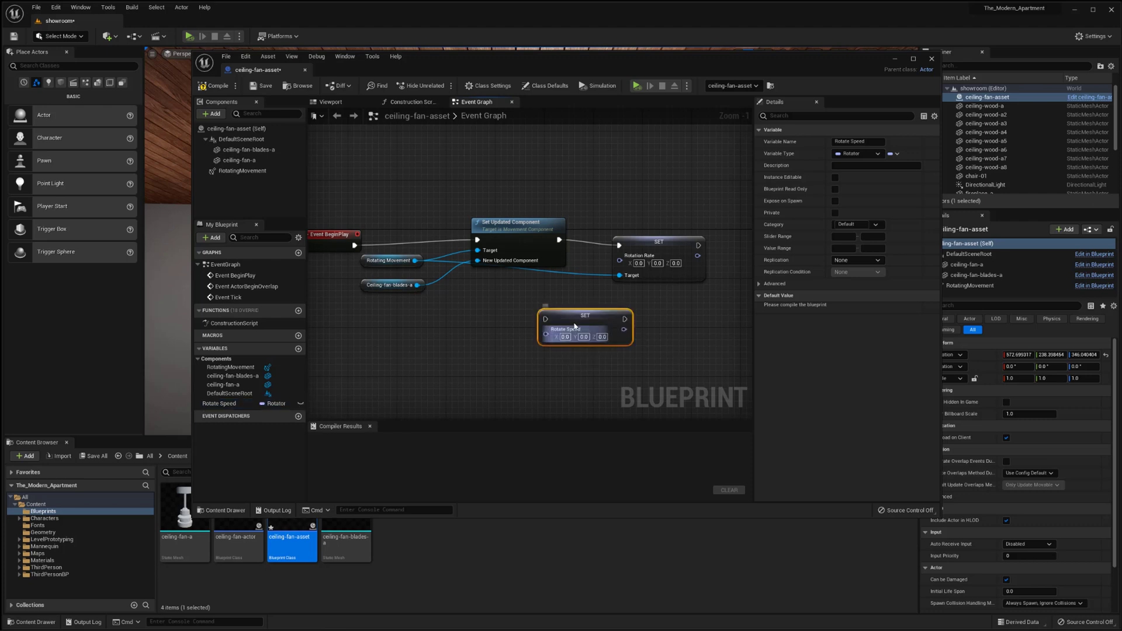
key(Delete)
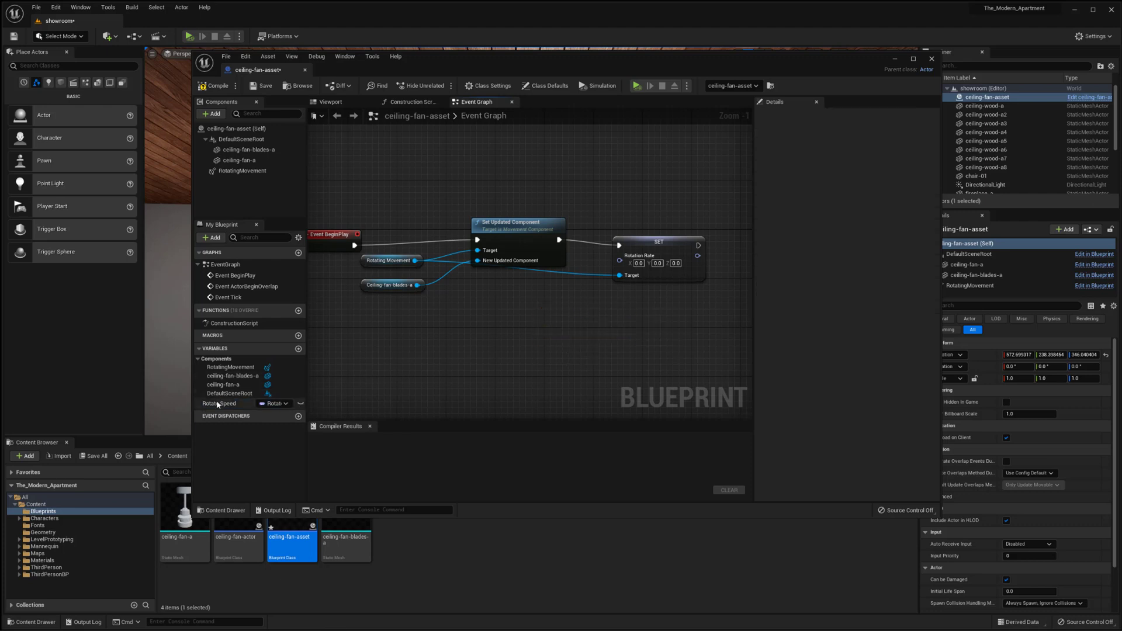
- Feed a Rotate Speed getter into the Rotation Rate input of the Set node, tidy both nodes' positions, and compile the blueprint
ctrl+drag(217, 405, 619, 260)
drag(570, 321, 538, 301)
drag(646, 241, 649, 222)
click(214, 86)
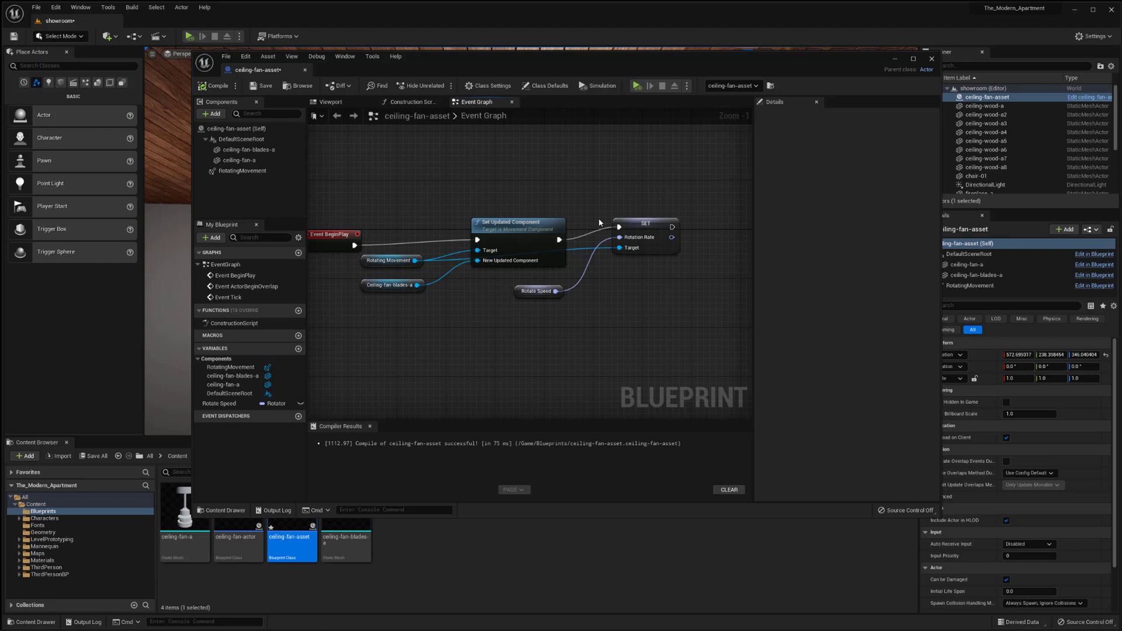
- Review the Set Rotation Rate node, the Rotate Speed getter and the Rotate Speed variable's details
right_drag(576, 213, 592, 218)
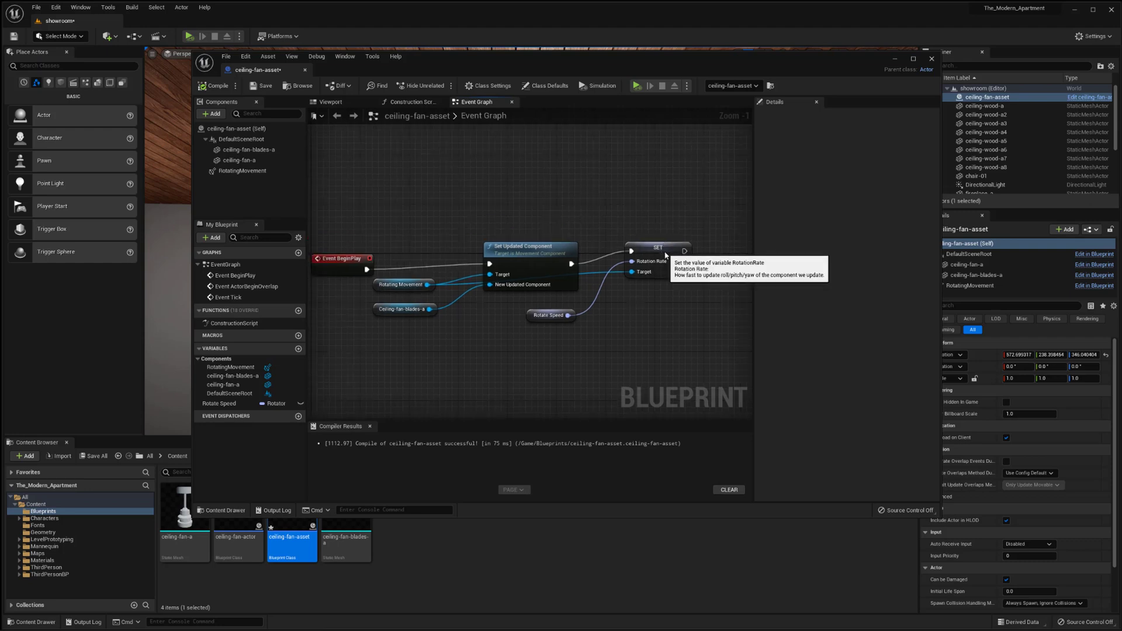
click(657, 244)
click(537, 313)
mouse_move(465, 343)
right_down()
mouse_move(476, 353)
mouse_move(479, 337)
right_up()
mouse_move(553, 306)
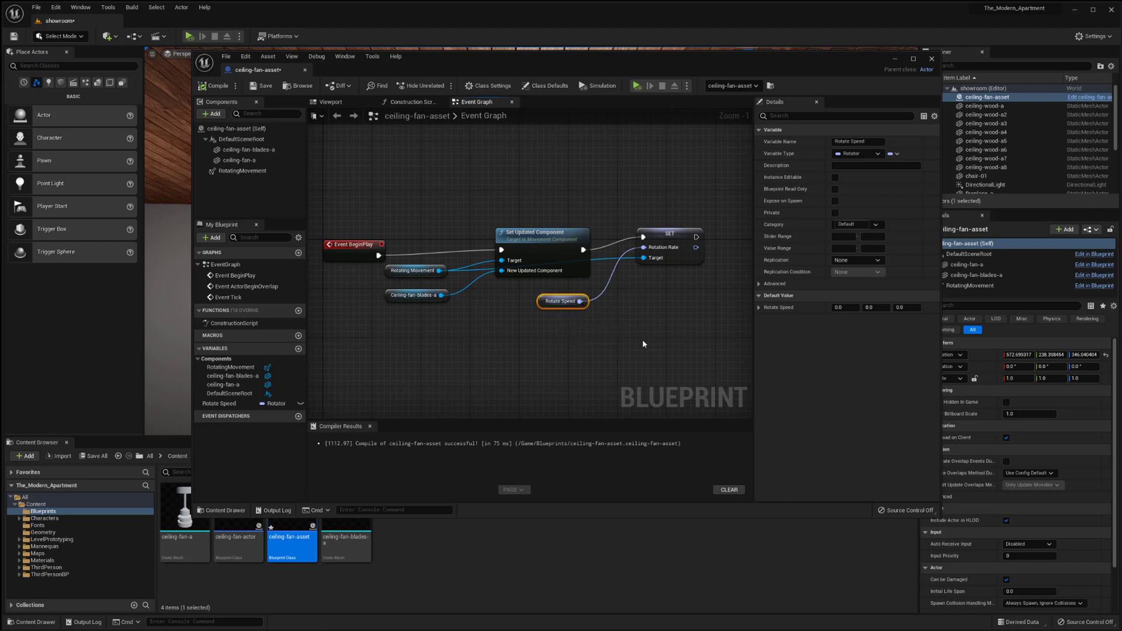
click(606, 338)
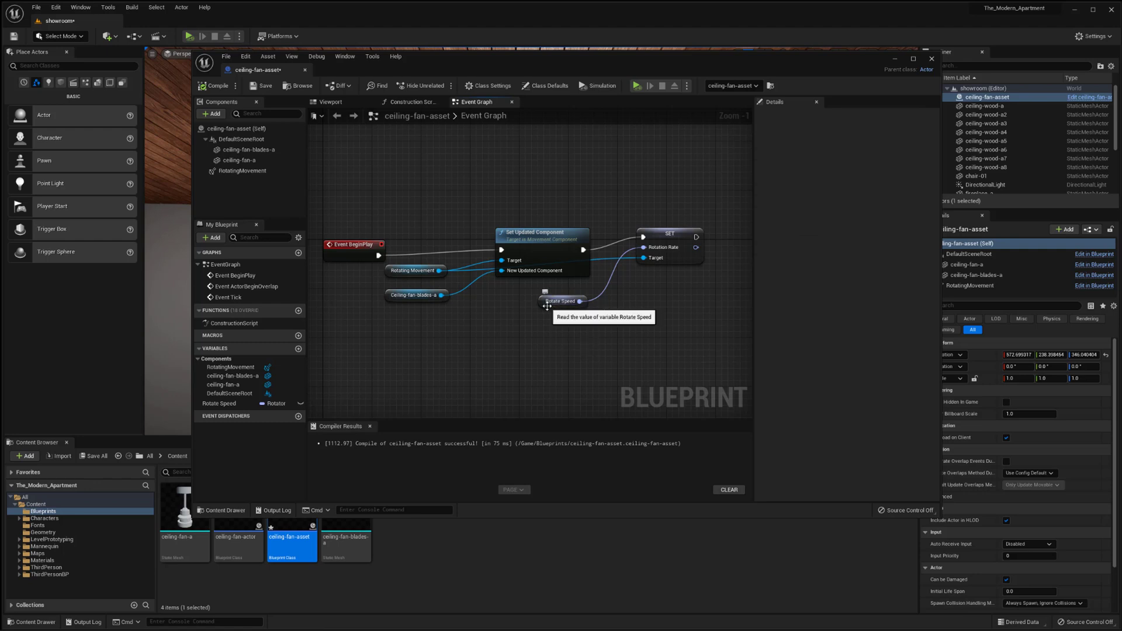
right_drag(506, 318, 485, 318)
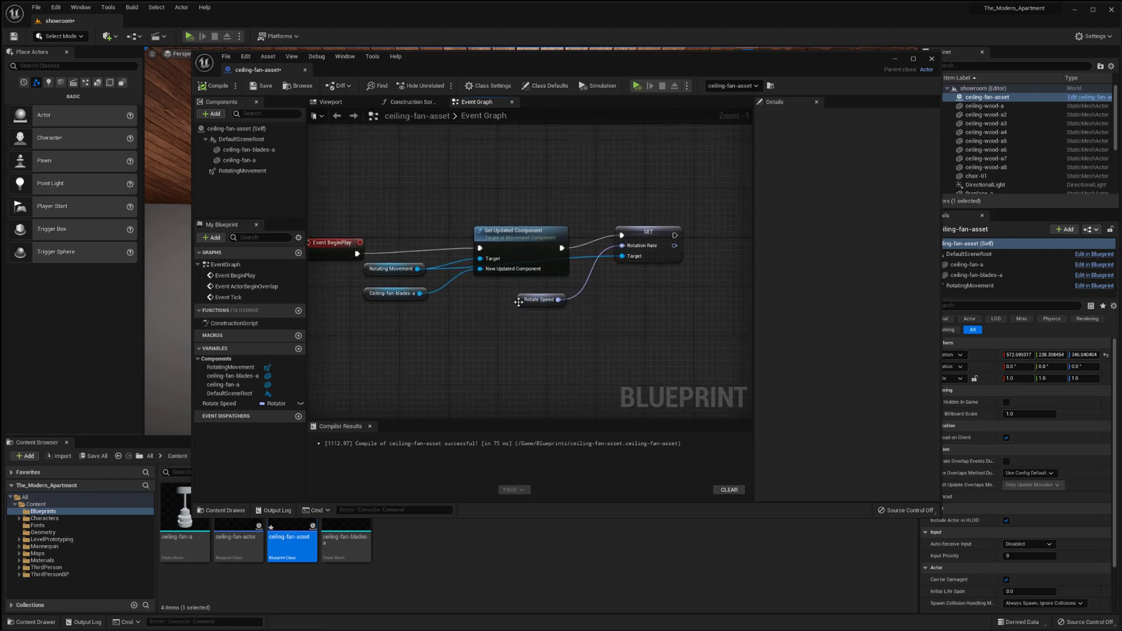
click(518, 302)
click(221, 403)
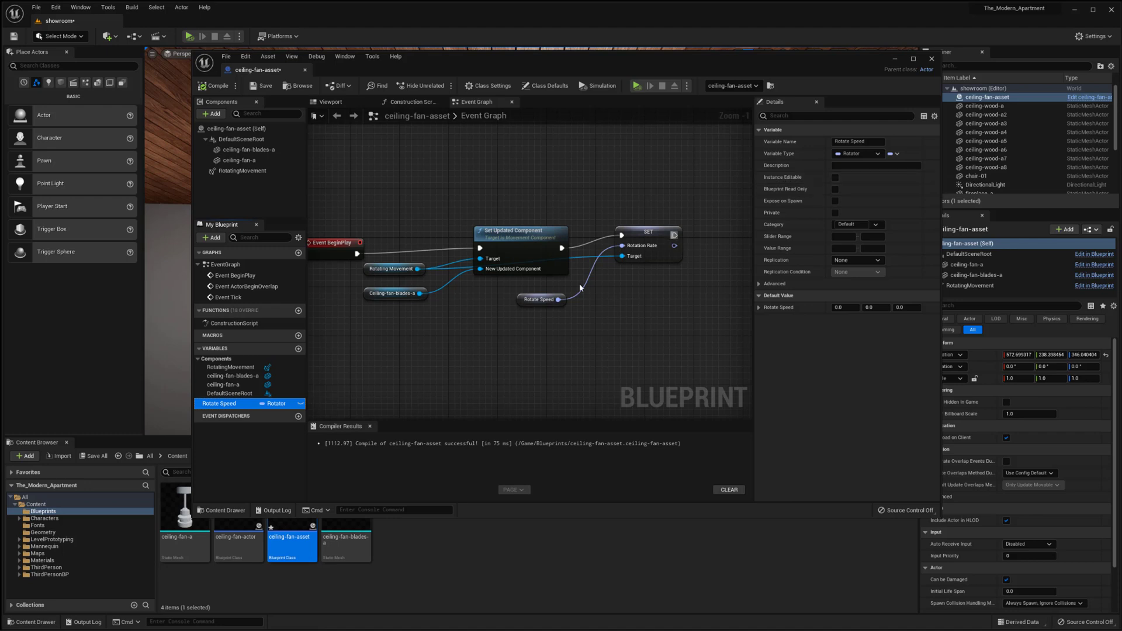
- Enable Instance Editable and Expose on Spawn for the Rotate Speed variable
click(538, 300)
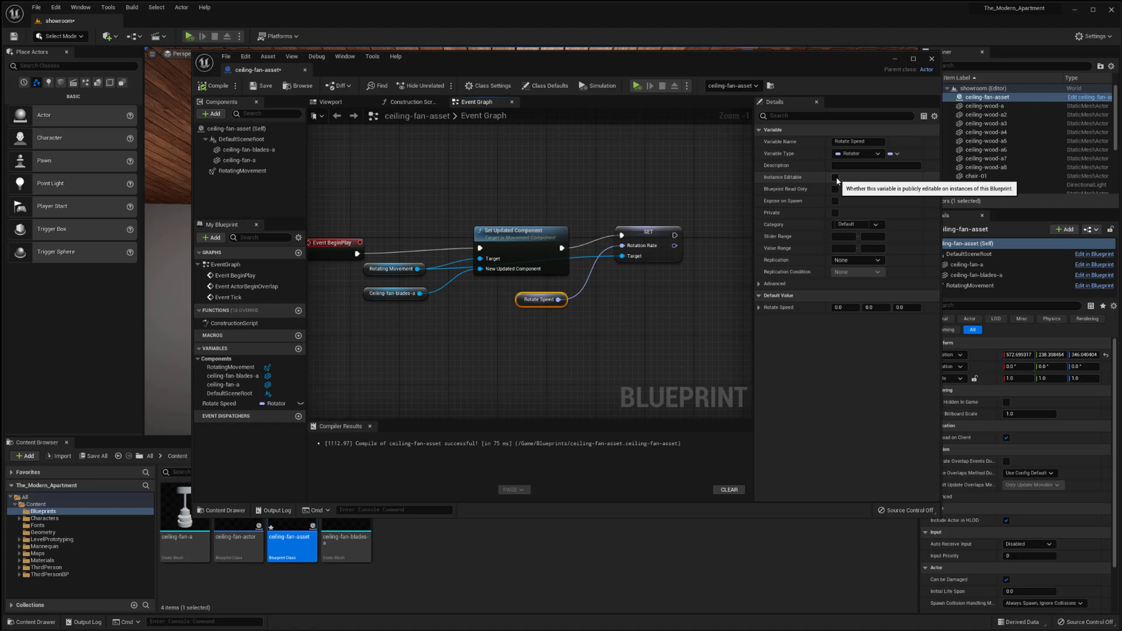
click(835, 178)
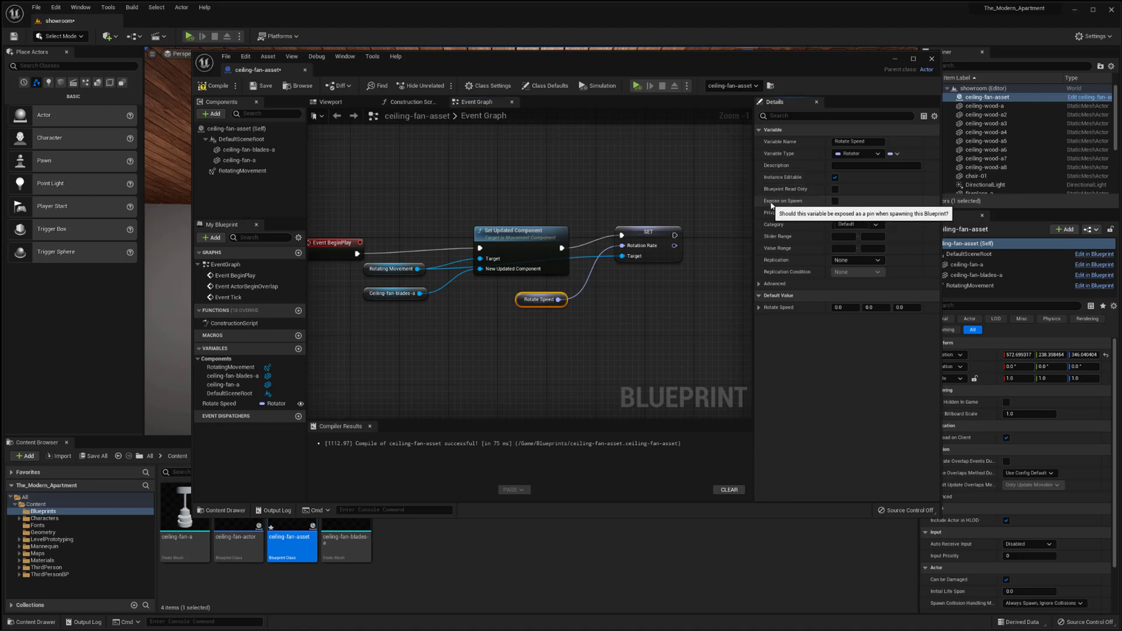
click(835, 201)
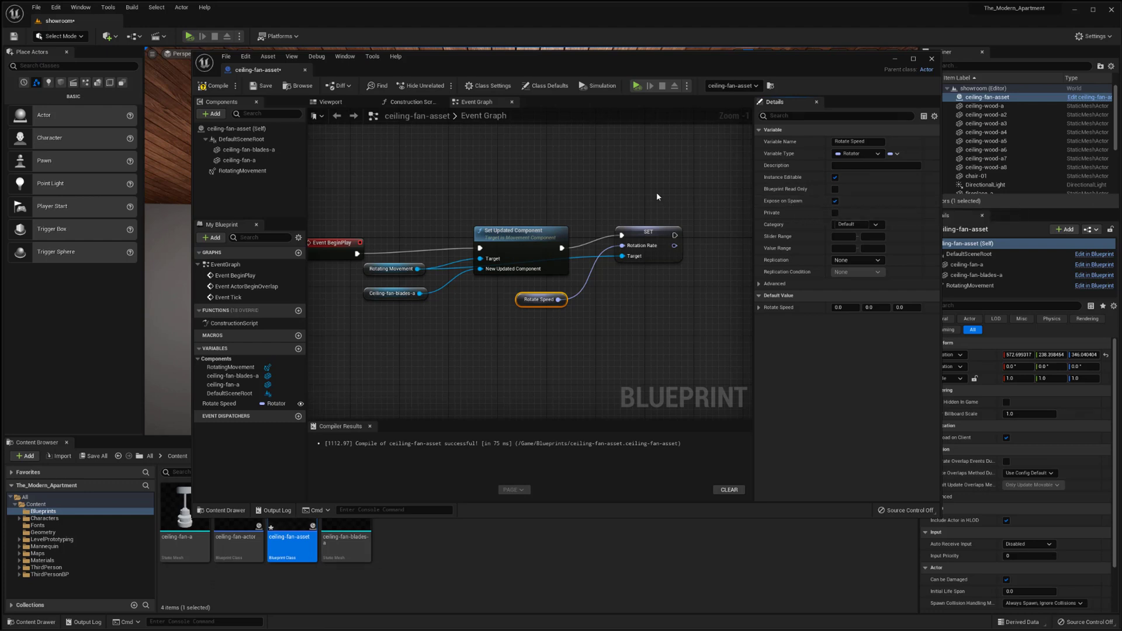
- Compile the ceiling-fan-asset blueprint, check the Rotate Speed variable's settings, and close the blueprint editor
click(545, 185)
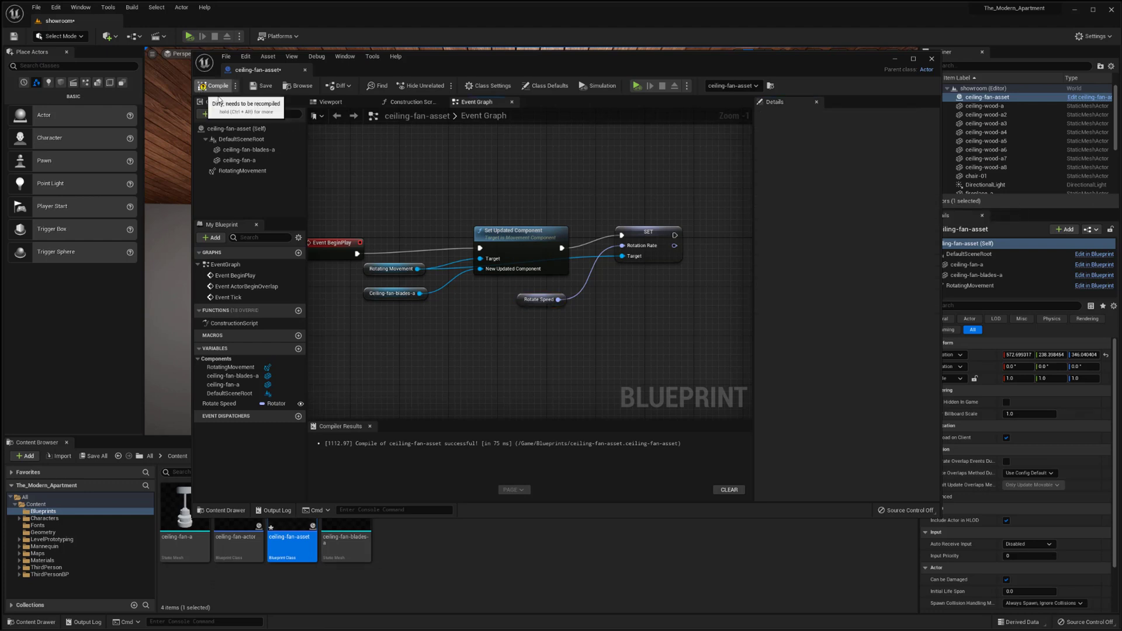
click(634, 231)
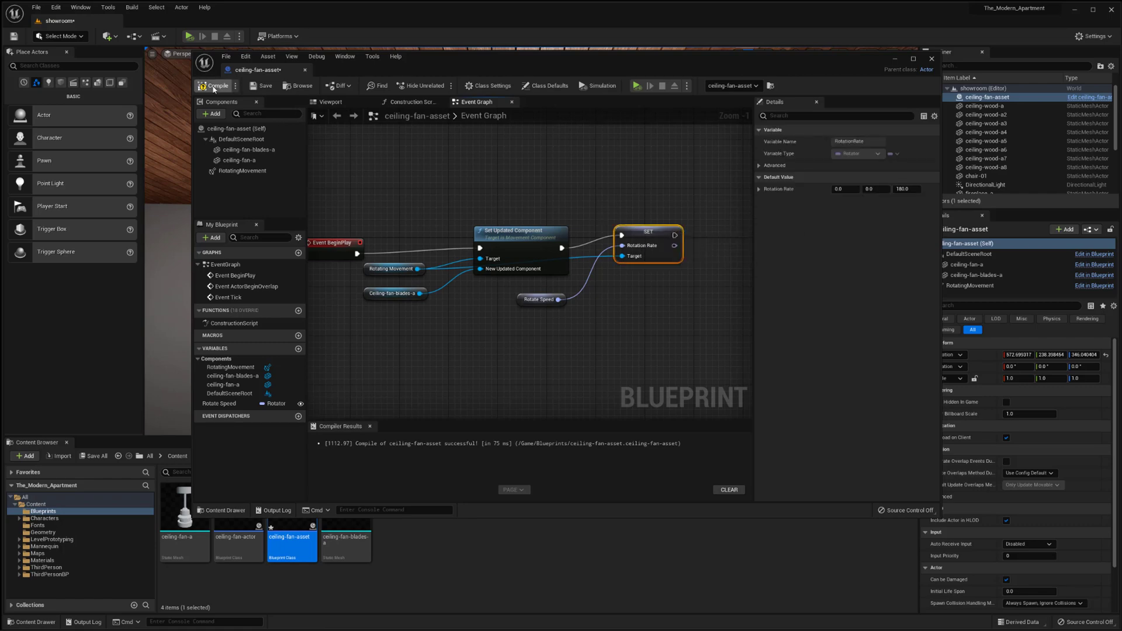
click(214, 86)
click(539, 300)
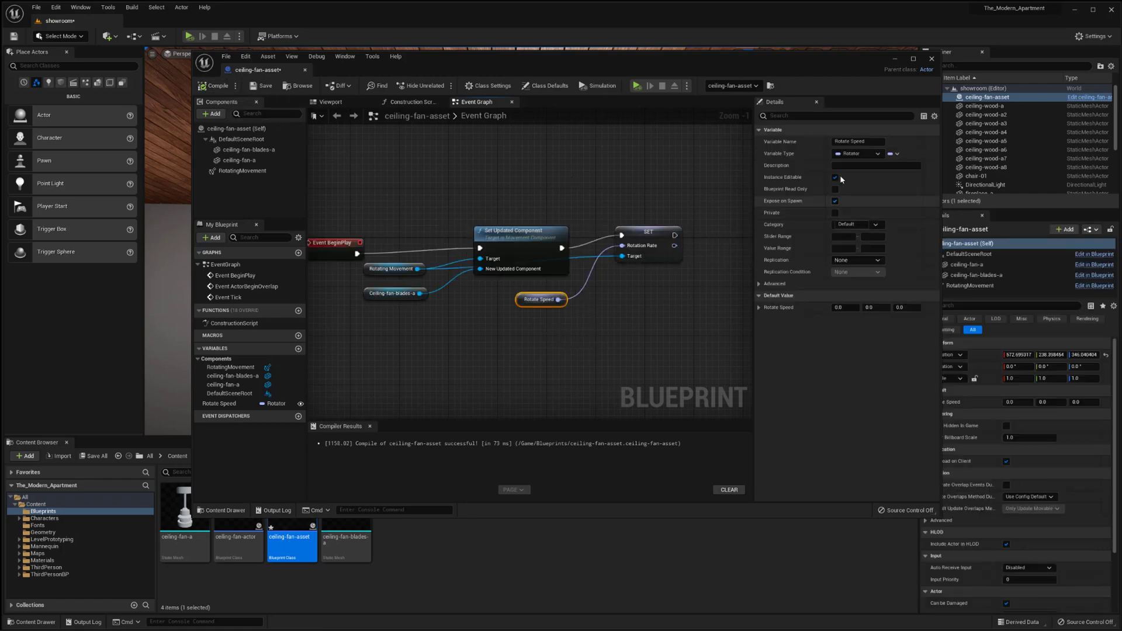
click(931, 59)
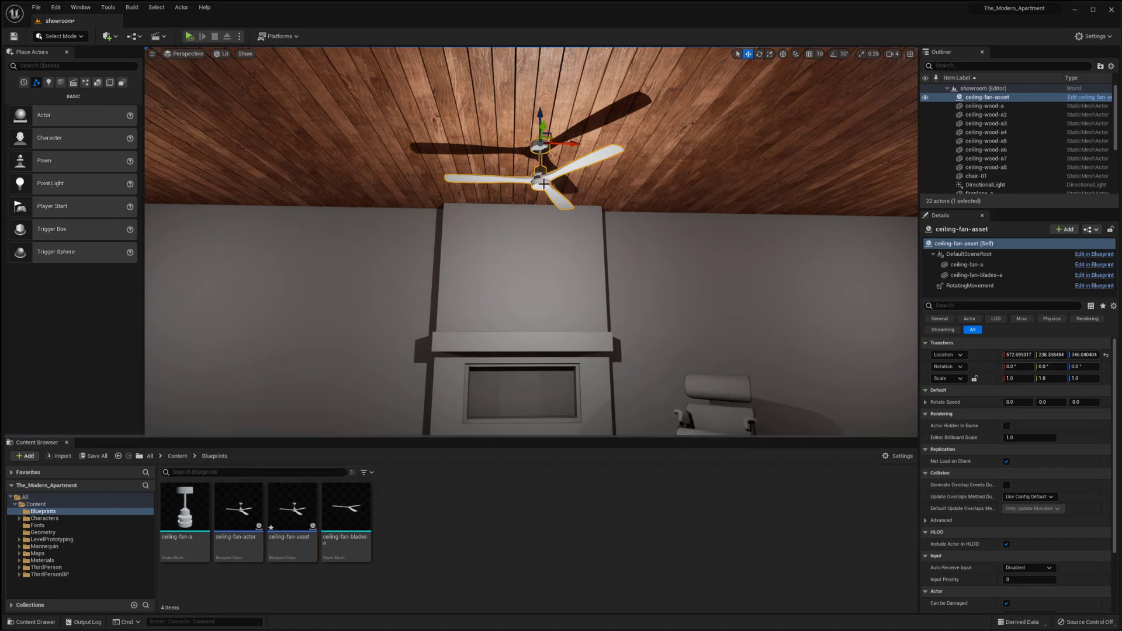
- Set the placed ceiling fan's Rotate Speed Z value to 180 and play the level briefly to test the blade rotation
right_drag(599, 367, 603, 371)
key(g)
key(g)
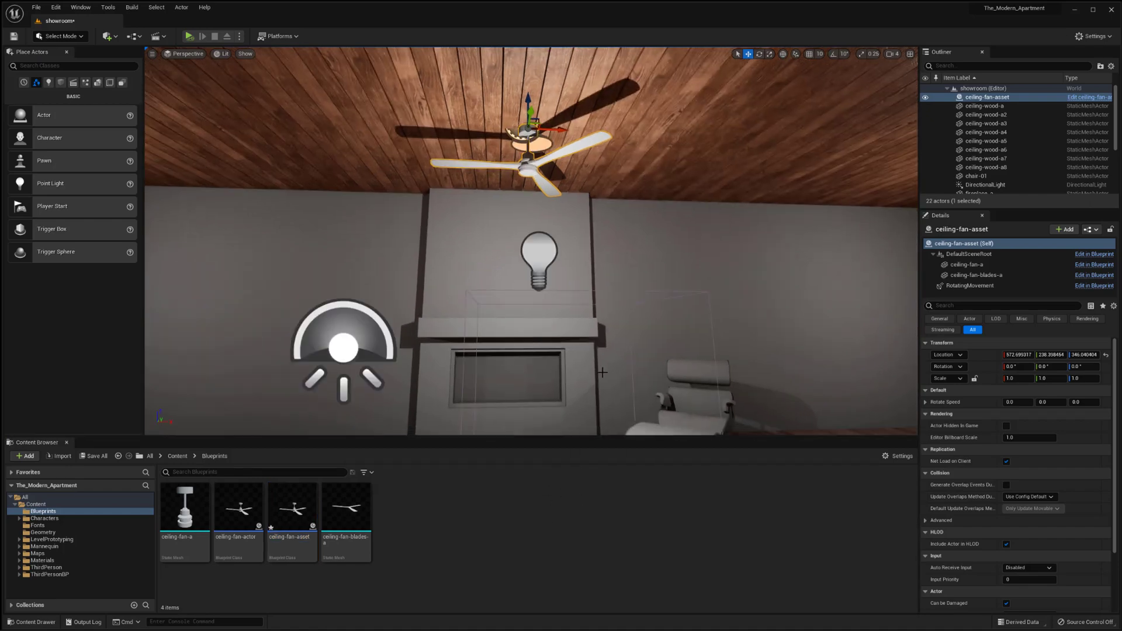
key(g)
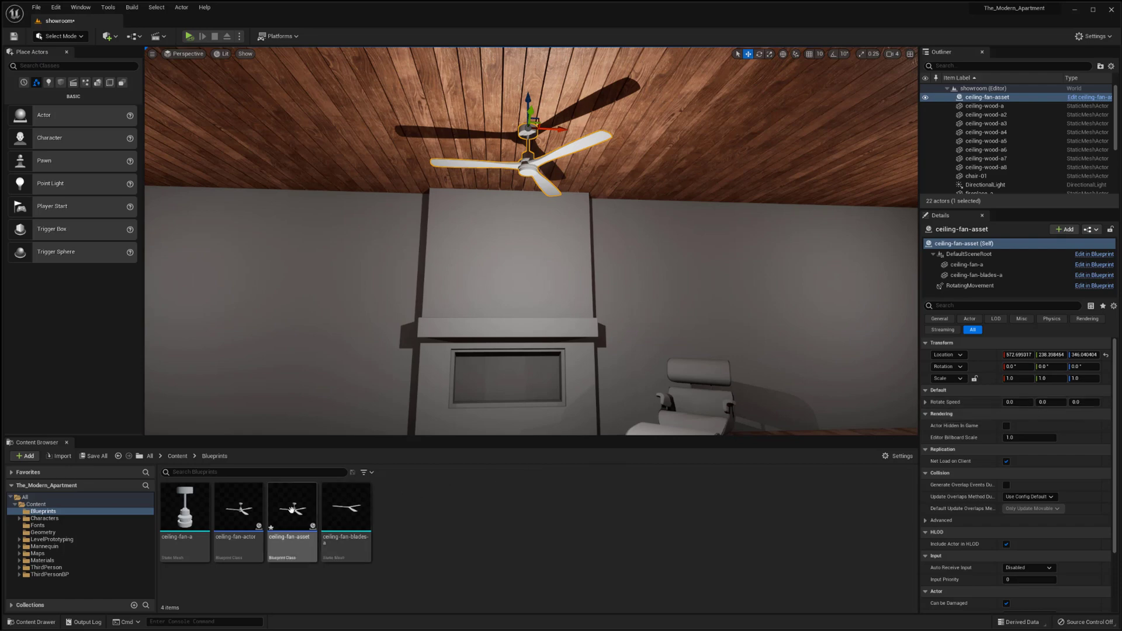
mouse_move(292, 510)
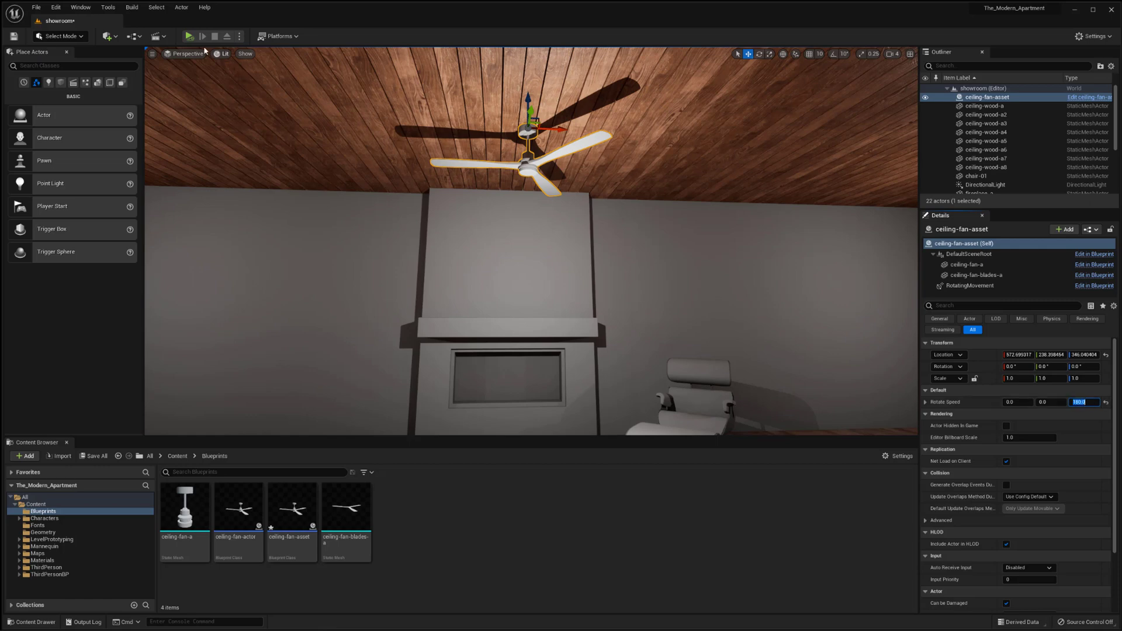
click(189, 37)
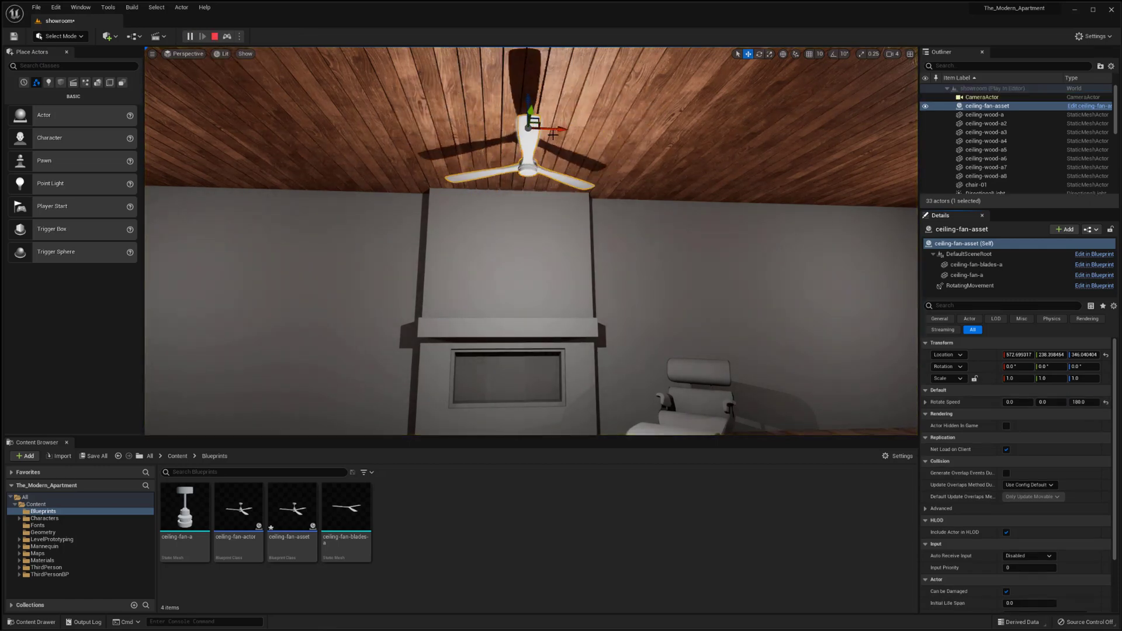
key(Escape)
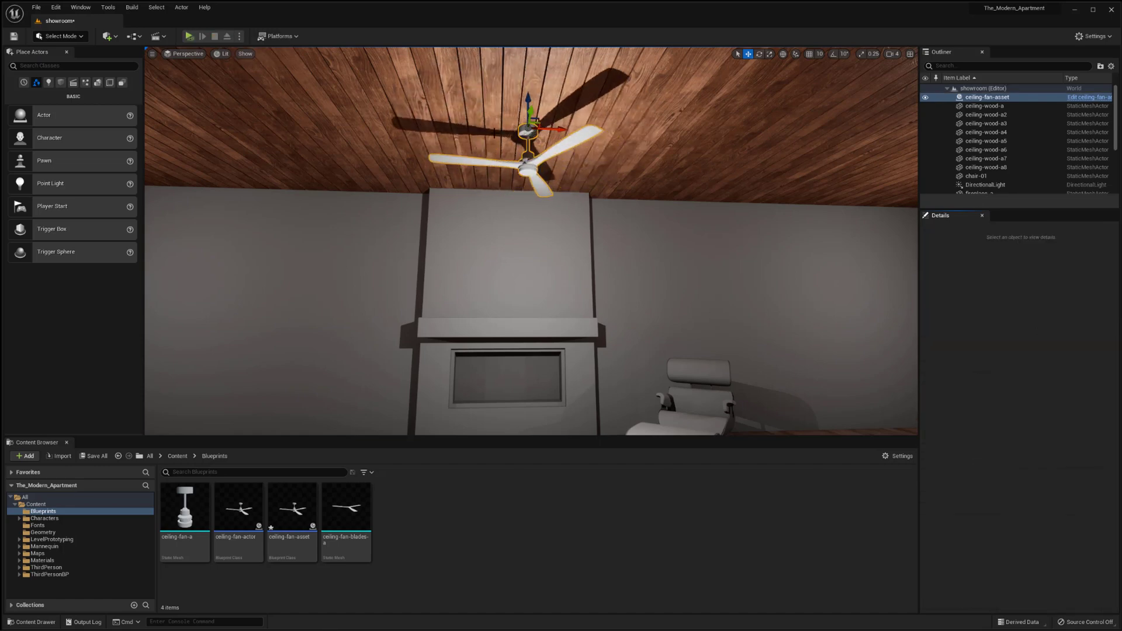
- Duplicate the ceiling fan about 256 units along positive X and set the copy's Rotate Speed Z value to 500
alt+drag(558, 130, 795, 140)
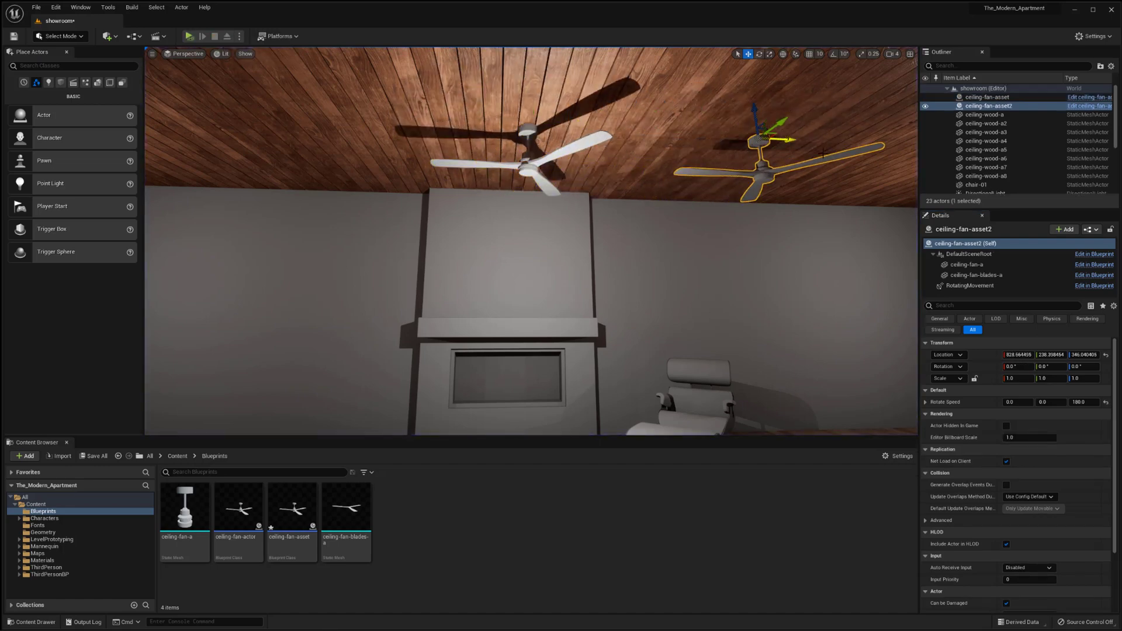
right_drag(779, 241, 806, 241)
click(1093, 403)
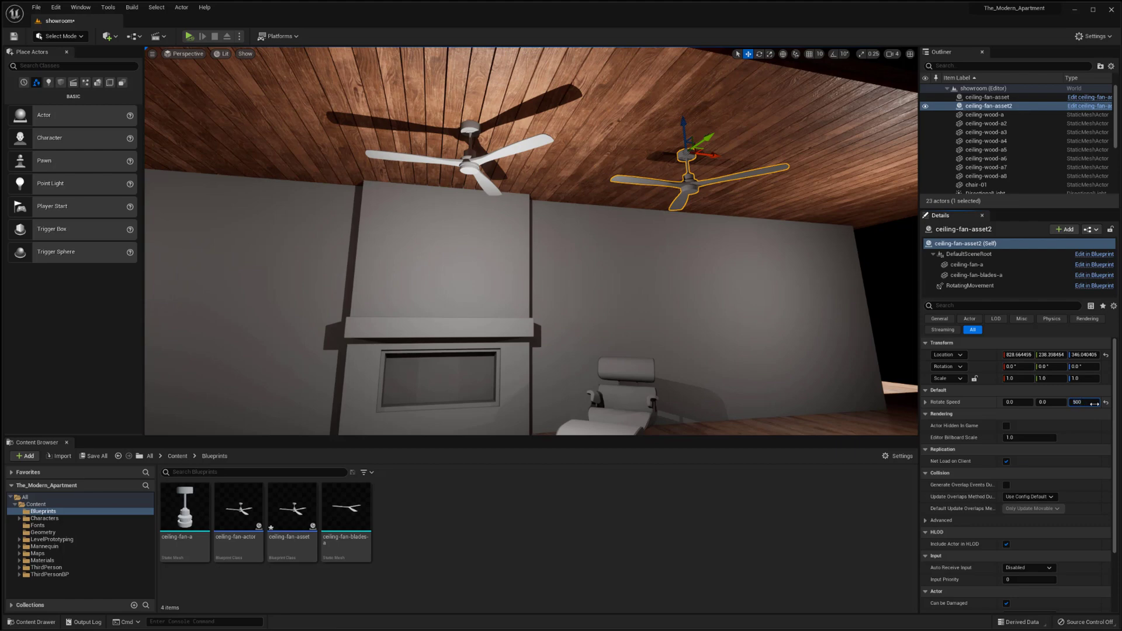
text(500)
key(Return)
- Play the level to compare the two fans' rotation speeds, end the session, and have the original fan selected
right_drag(791, 331, 783, 321)
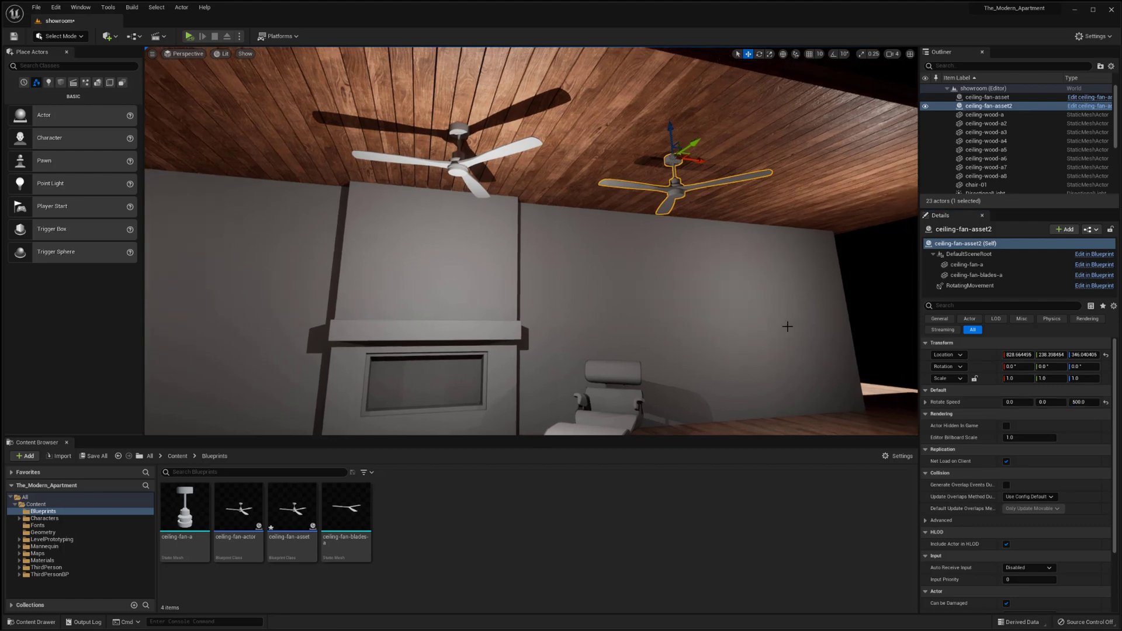
click(189, 36)
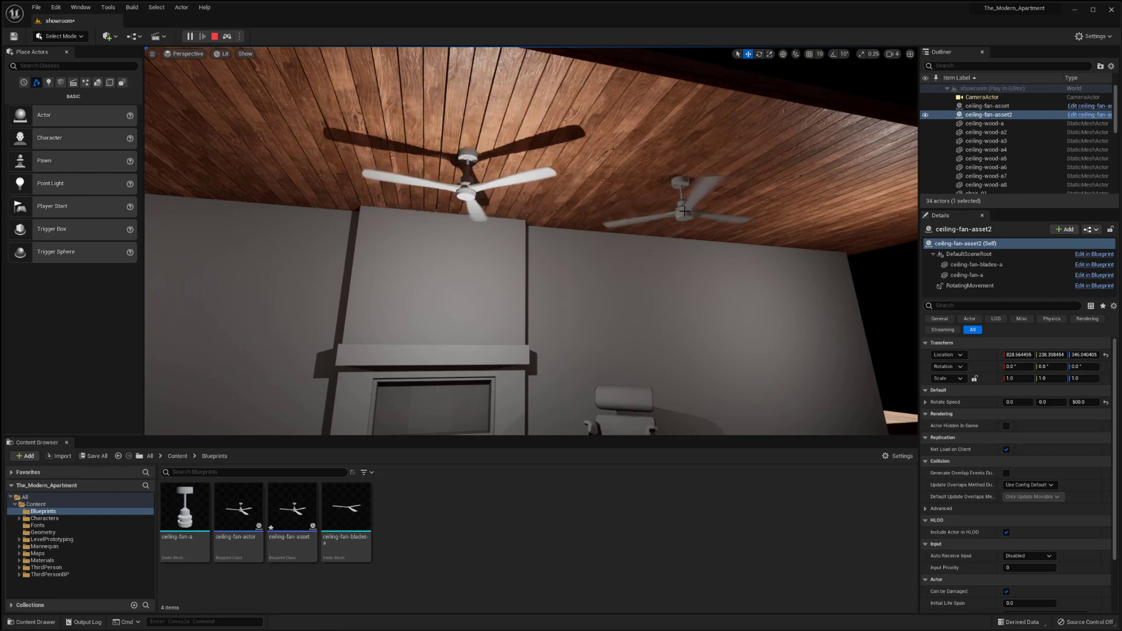
click(465, 190)
key(Escape)
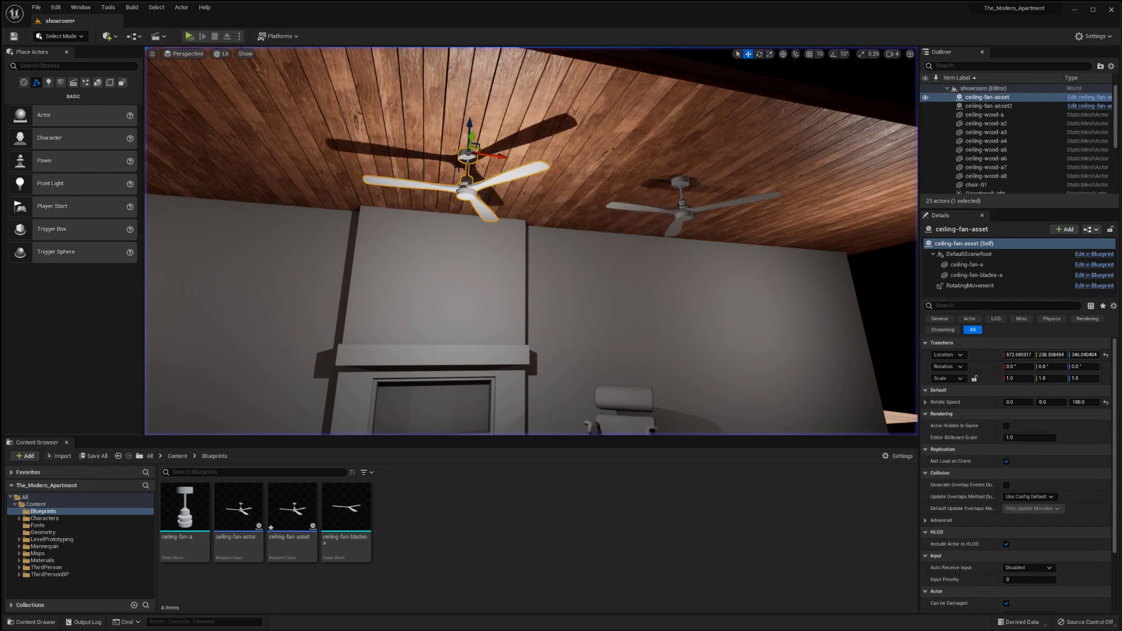
- Duplicate the original ceiling fan about 224 units along negative X and set the copy's Rotate Speed Z value to 50
alt+drag(637, 176, 427, 176)
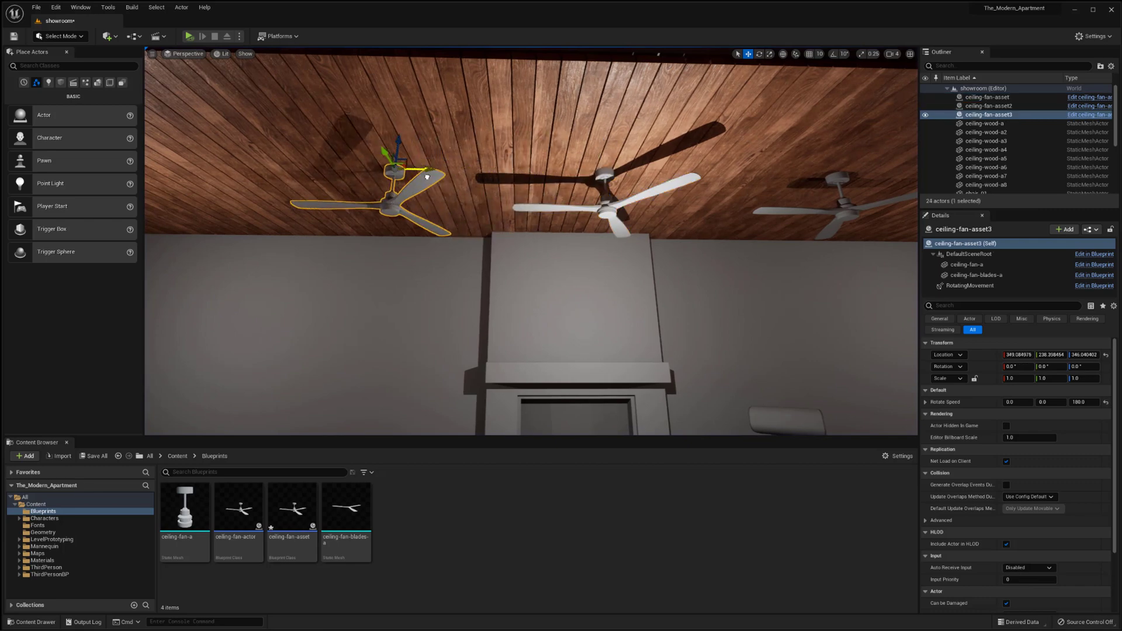
click(1079, 402)
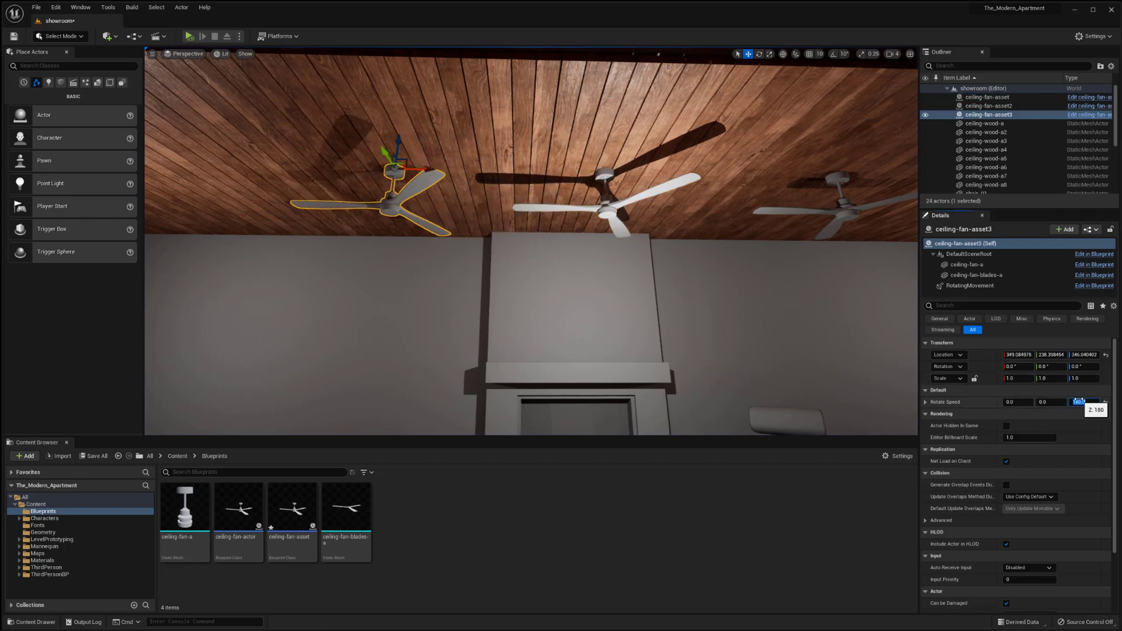
key(Return)
- Play the level and fly around the showroom to compare the rotation speeds of the three ceiling fans
mouse_move(637, 349)
right_down()
mouse_move(651, 346)
mouse_move(621, 356)
right_up()
key(g)
click(189, 36)
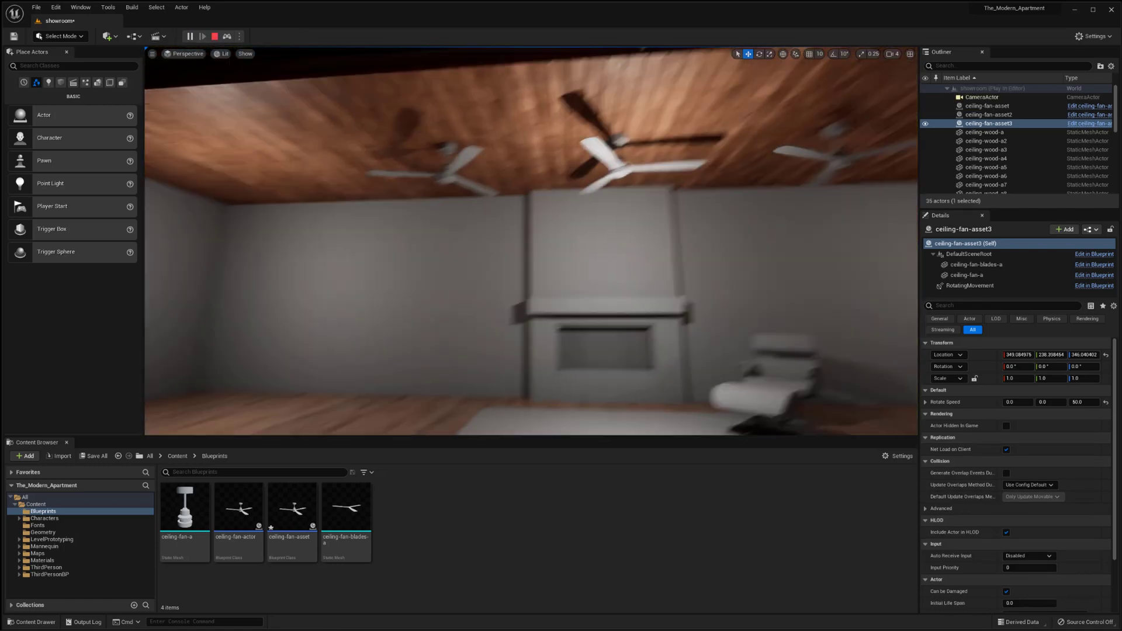
key(s)
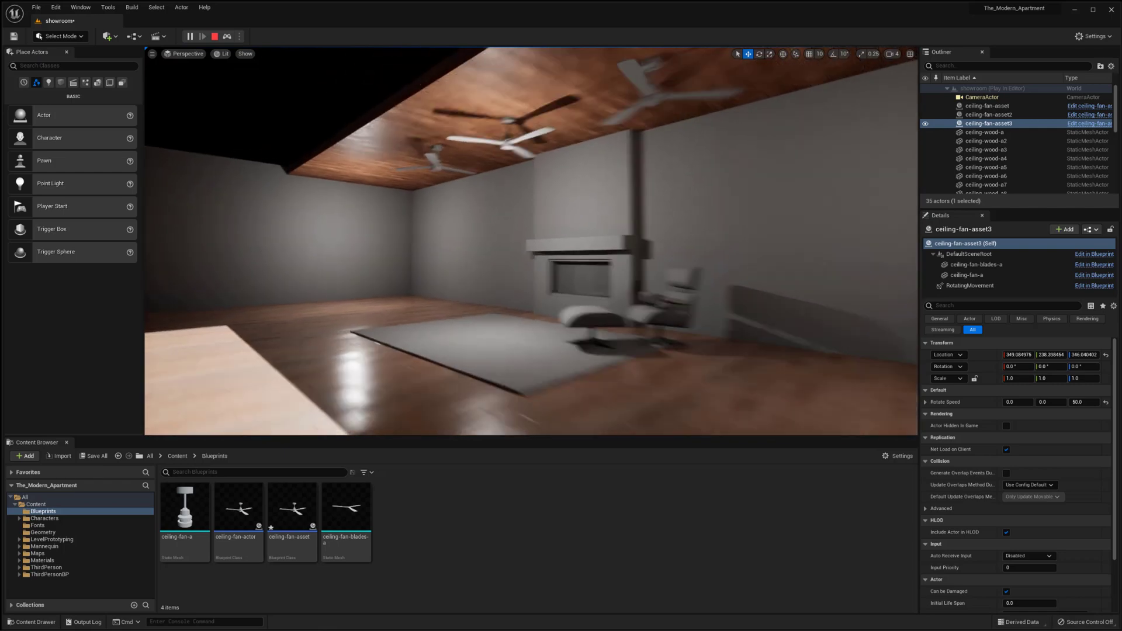
key(w)
key(a)
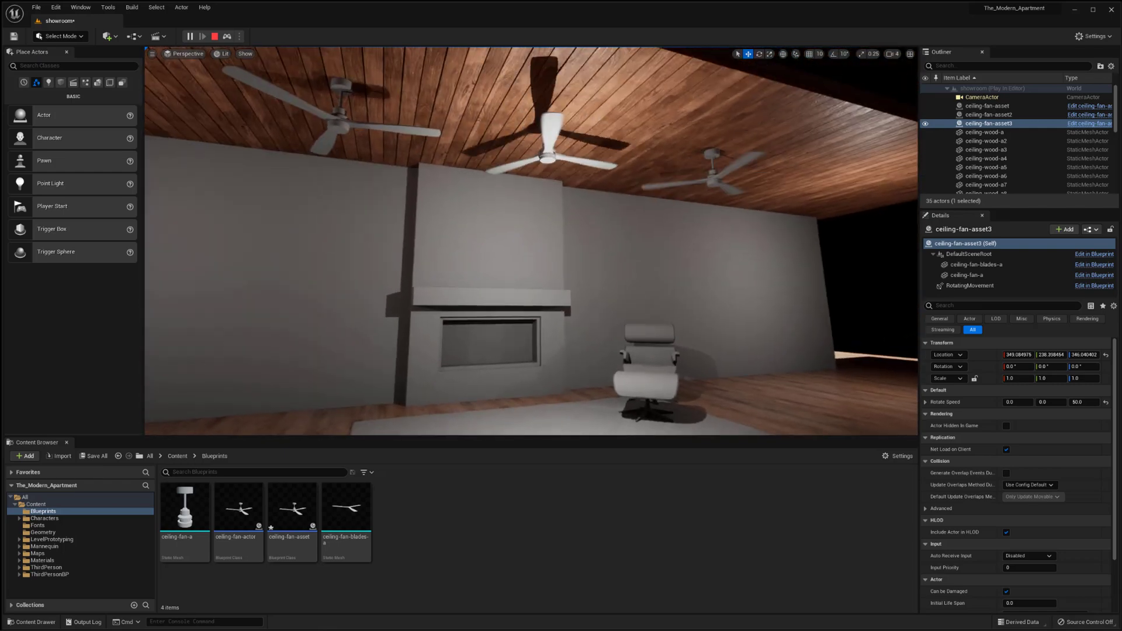